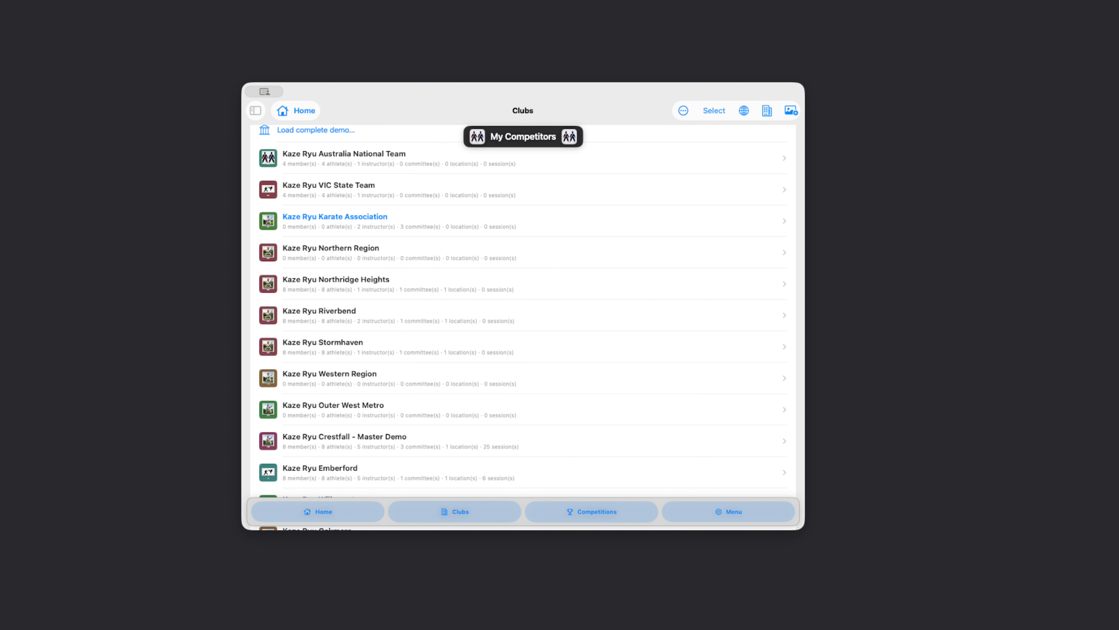
- Open the Kaze Ryu Karate Association's website builder and widen the window for the full preview
click(325, 217)
scroll(342, 326, down, 5)
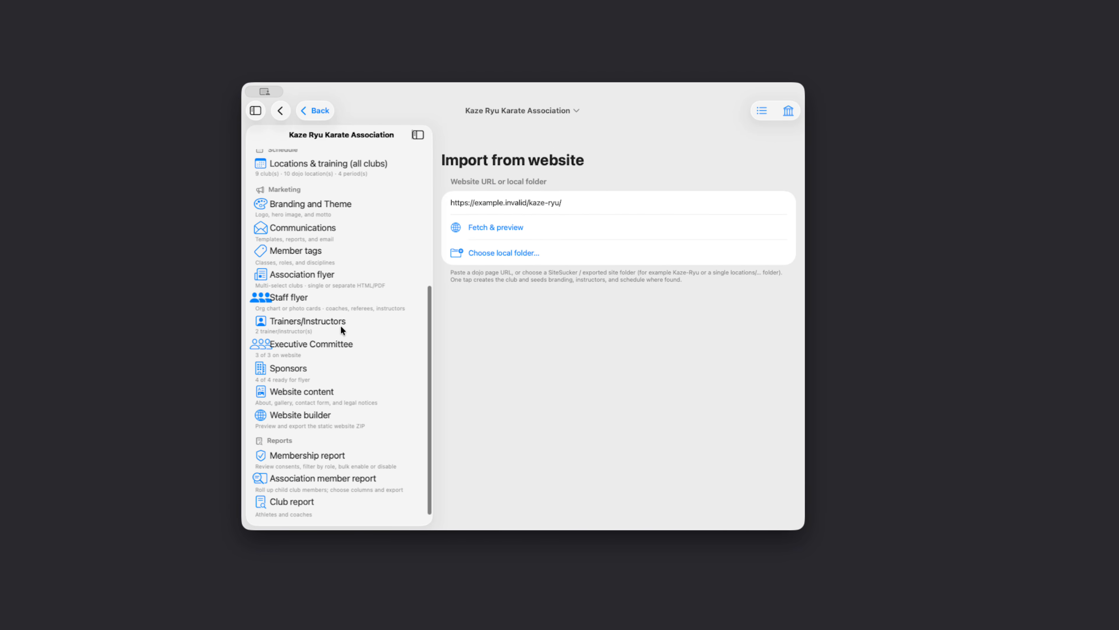
click(300, 420)
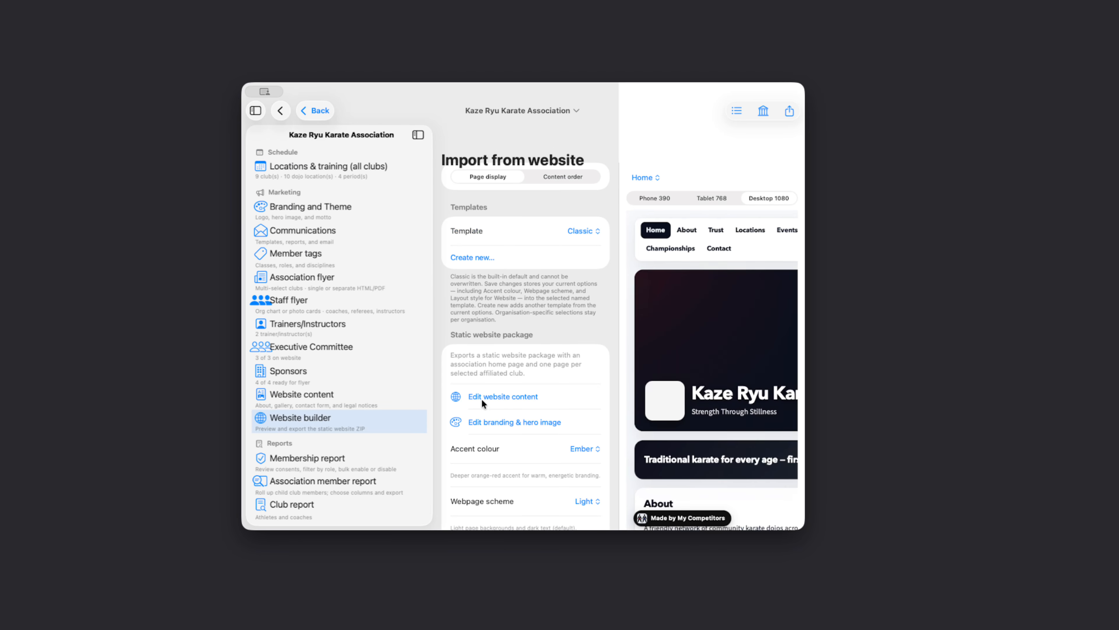
scroll(480, 373, down, 8)
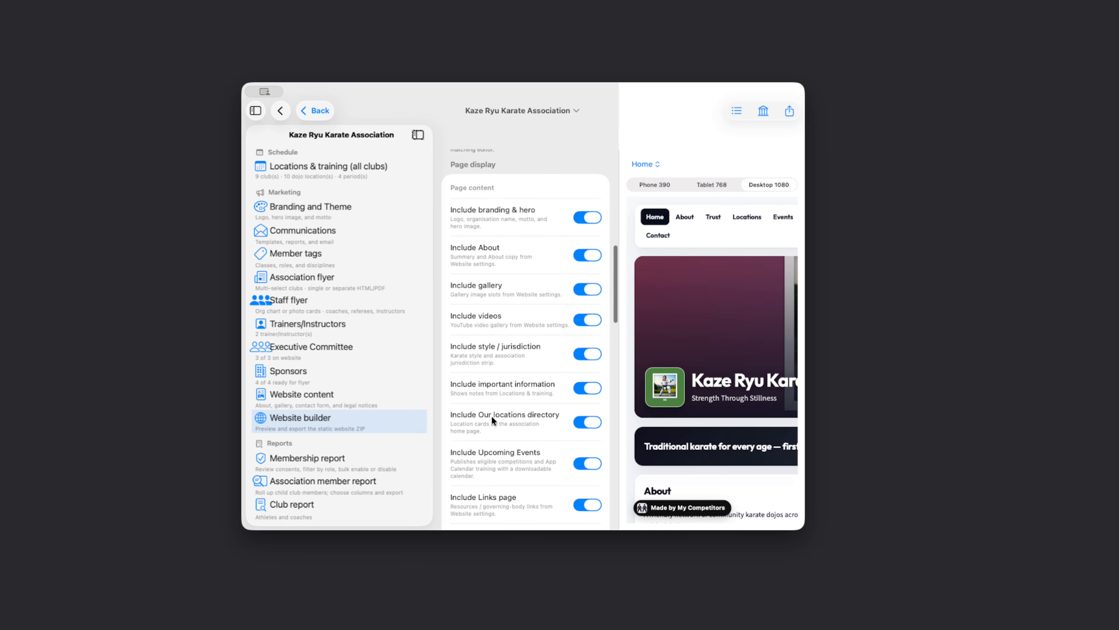
drag(805, 315, 1021, 316)
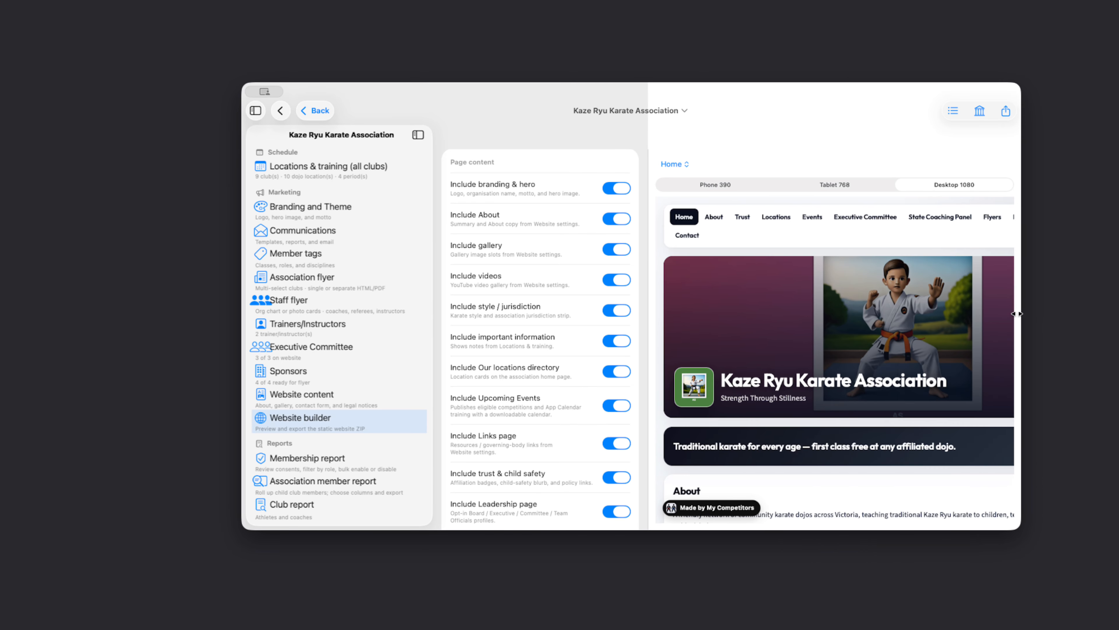
- Preview the Flyers page, then switch off Include club Flyers pages
click(992, 217)
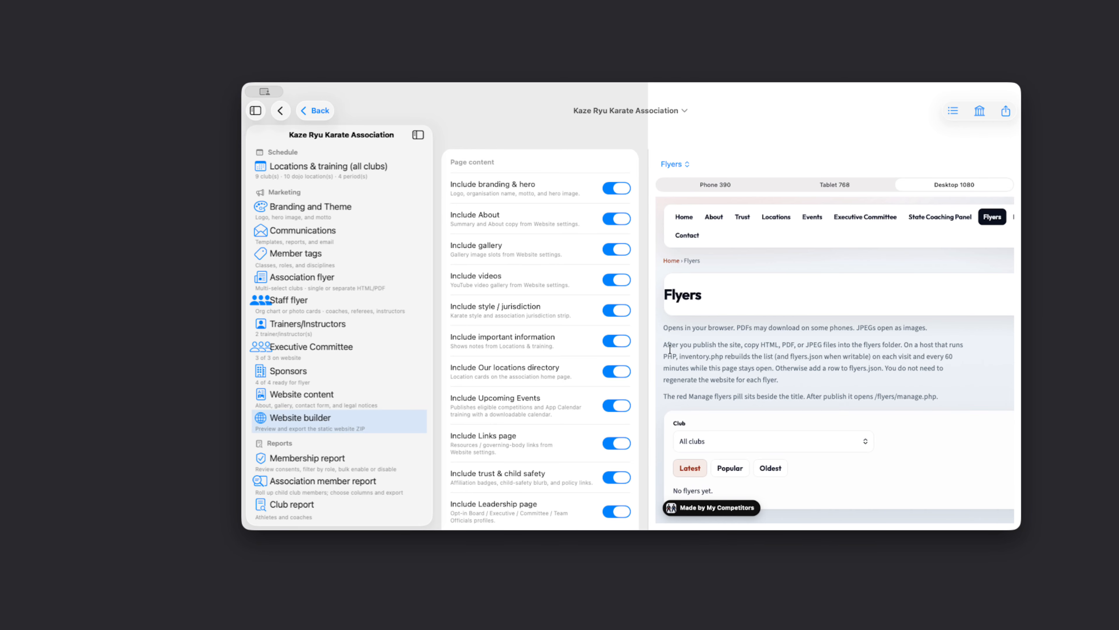
scroll(520, 409, down, 6)
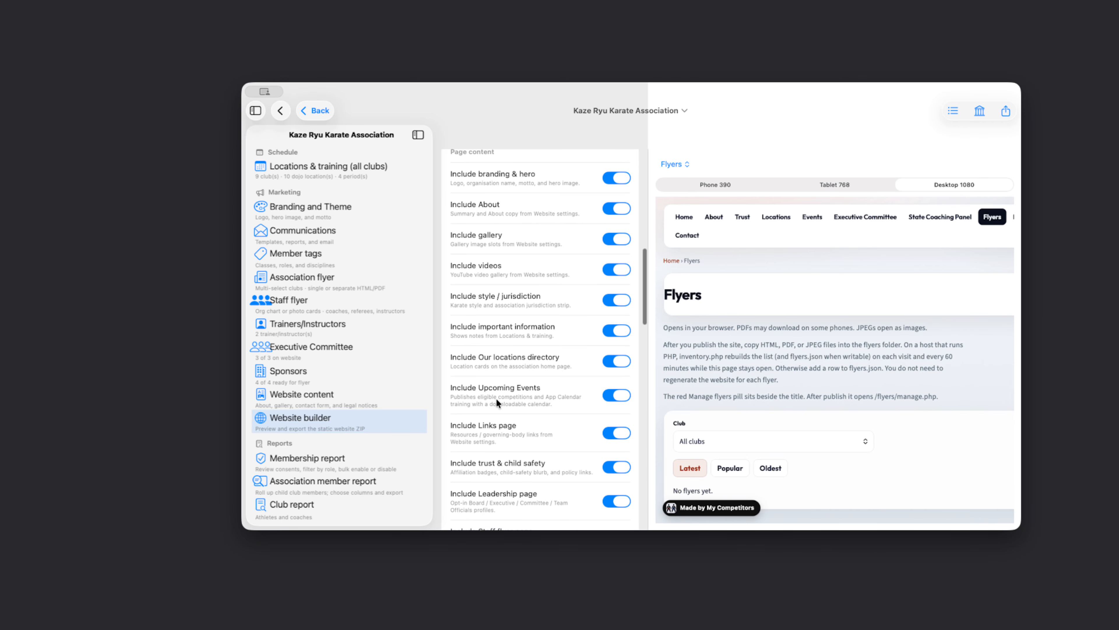
scroll(524, 359, down, 5)
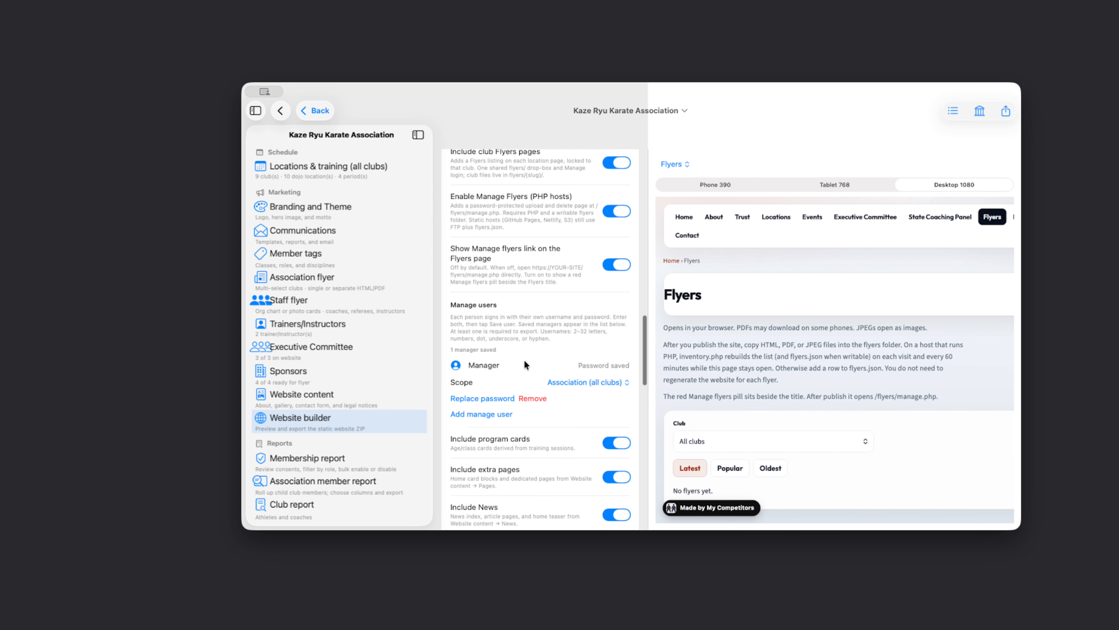
scroll(537, 226, up, 1)
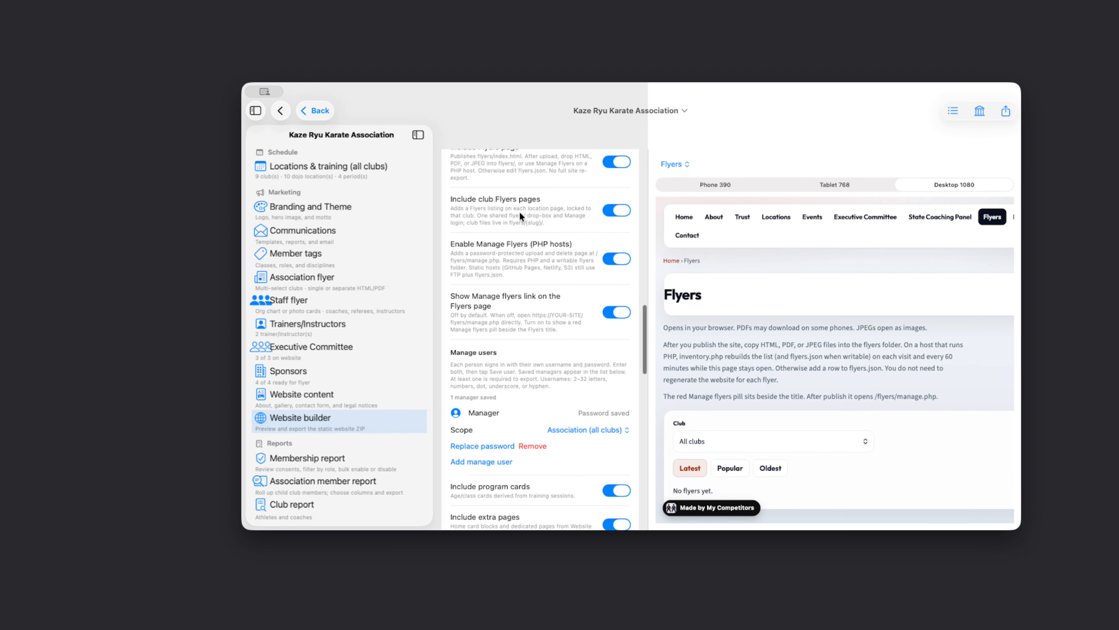
click(615, 213)
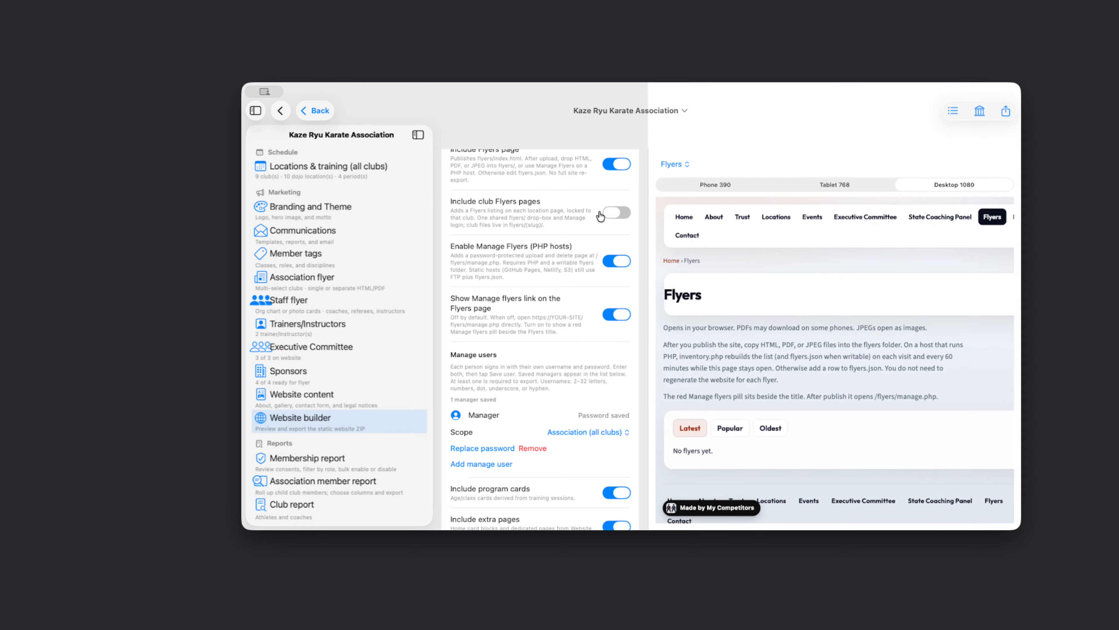
- Toggle Include Flyers page off and back on, and re-enable Include club Flyers pages
click(611, 167)
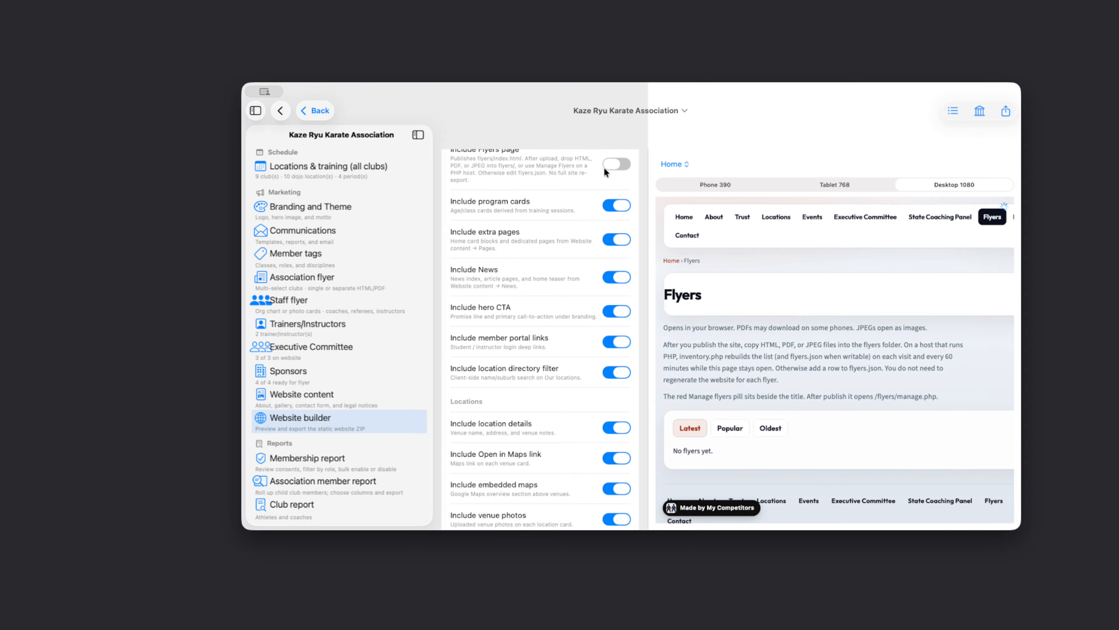
scroll(564, 194, up, 3)
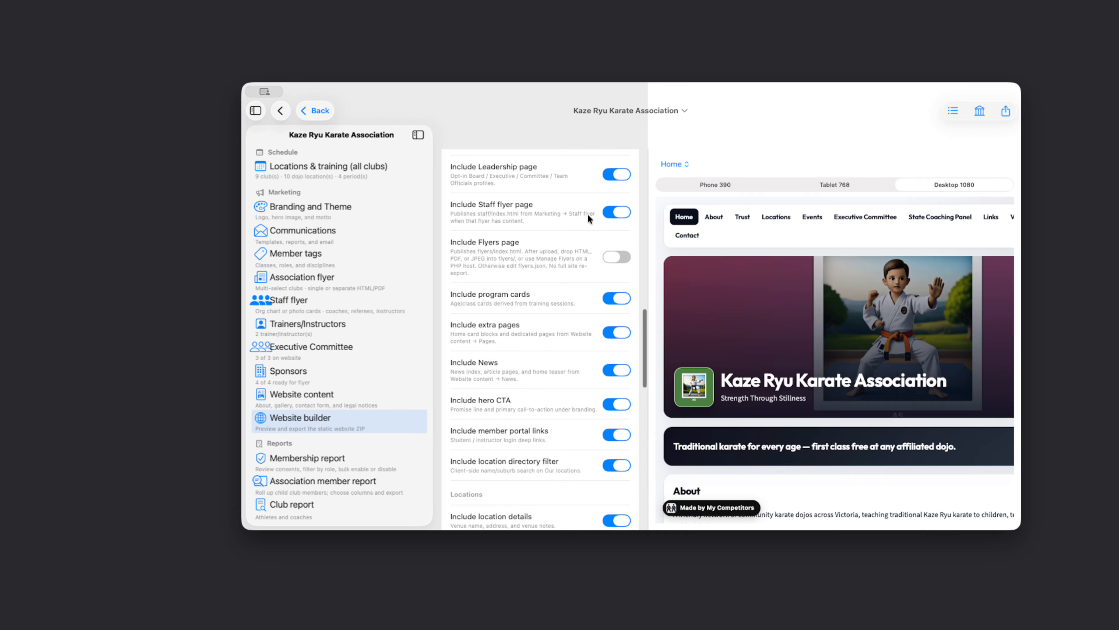
click(623, 257)
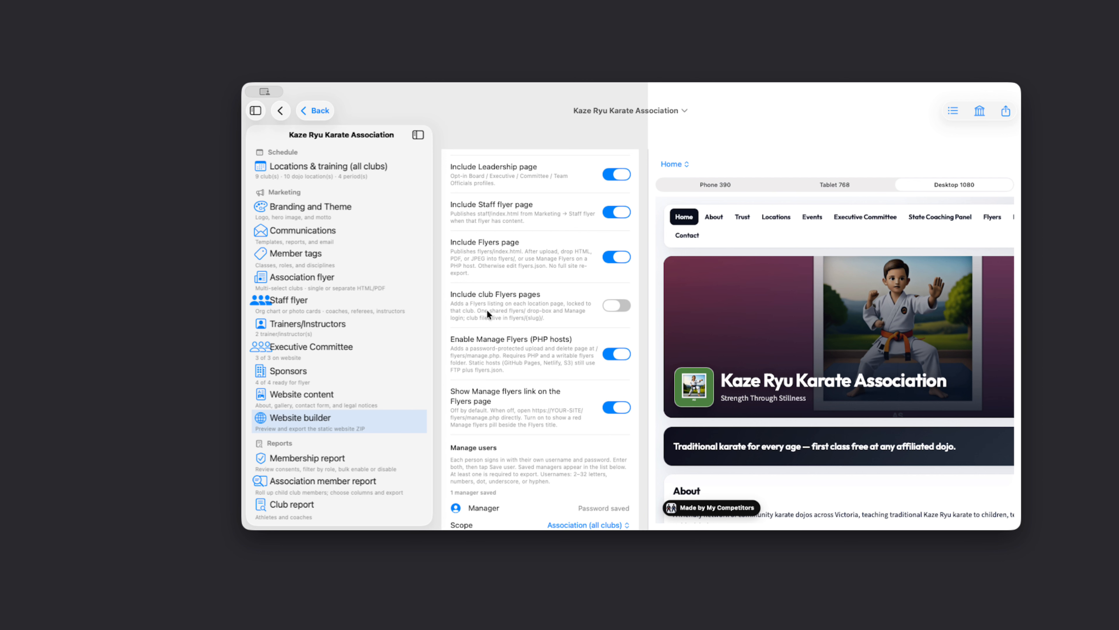
click(616, 306)
- Preview the Flyers page, check its Club filter stays on All clubs, and widen the window
click(993, 217)
scroll(784, 363, down, 3)
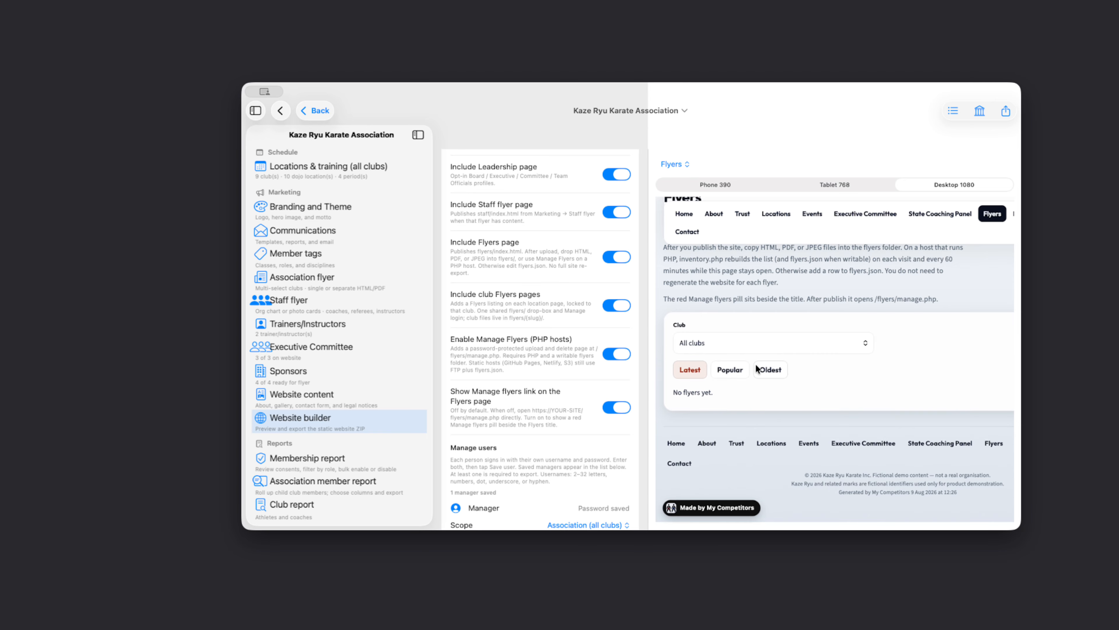
click(752, 338)
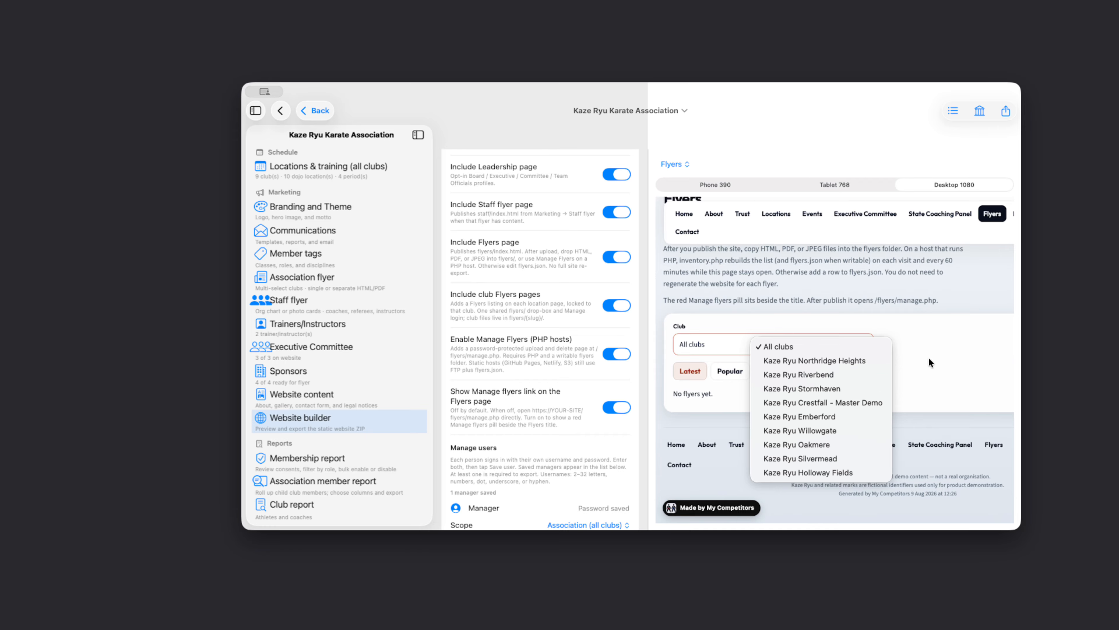
click(542, 349)
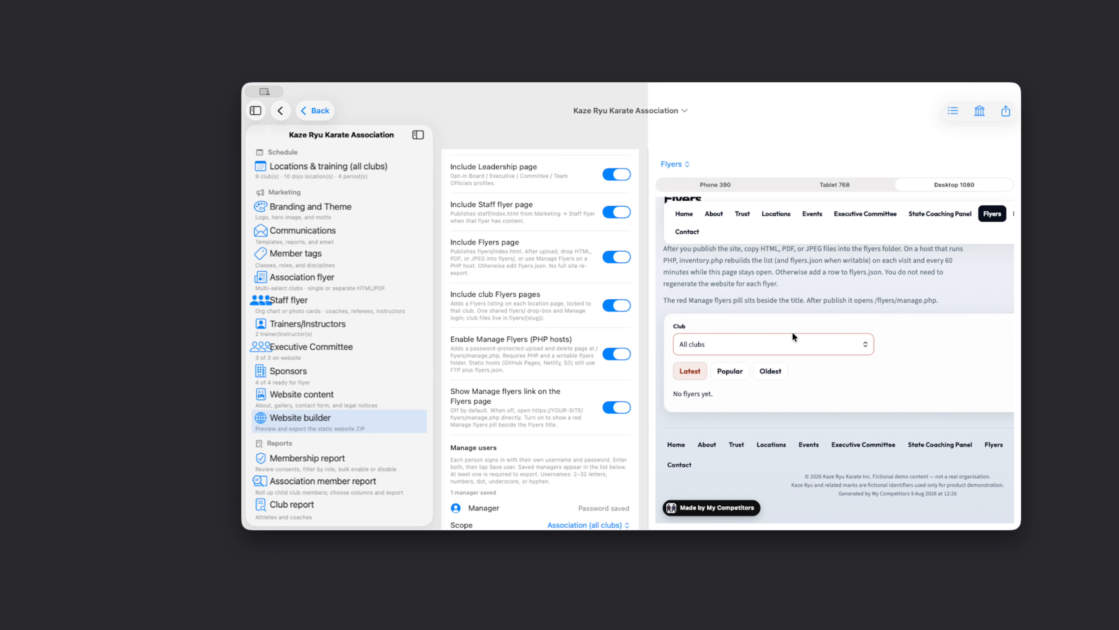
scroll(796, 351, up, 3)
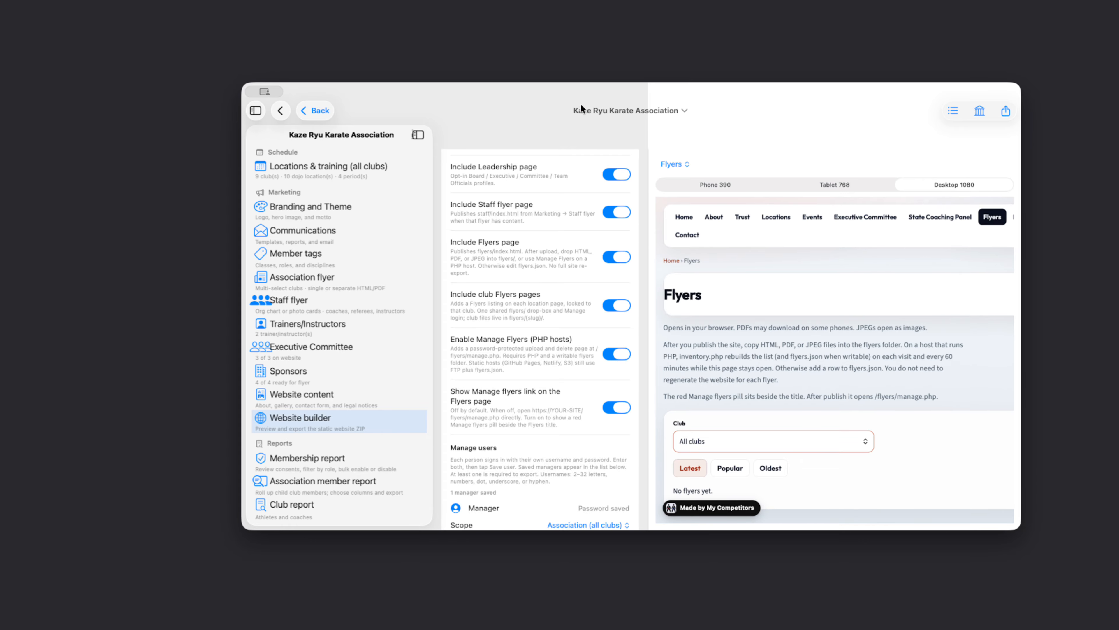
drag(1021, 273, 1093, 278)
drag(840, 93, 702, 90)
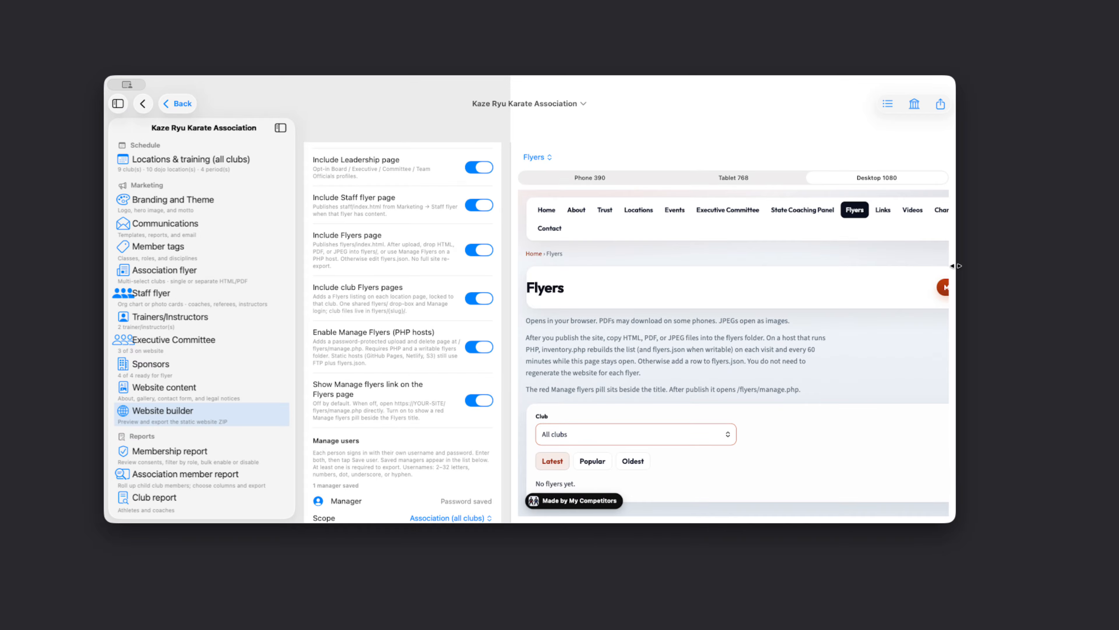
- Widen the window and turn off Show Manage flyers link on the Flyers page
drag(956, 265, 1028, 265)
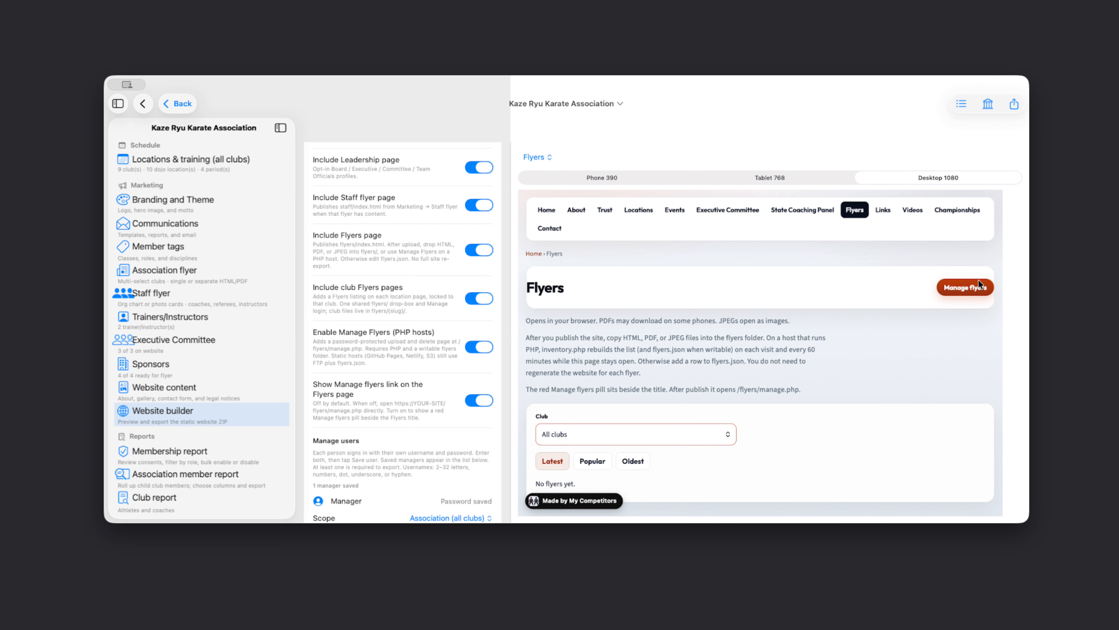
scroll(449, 388, down, 3)
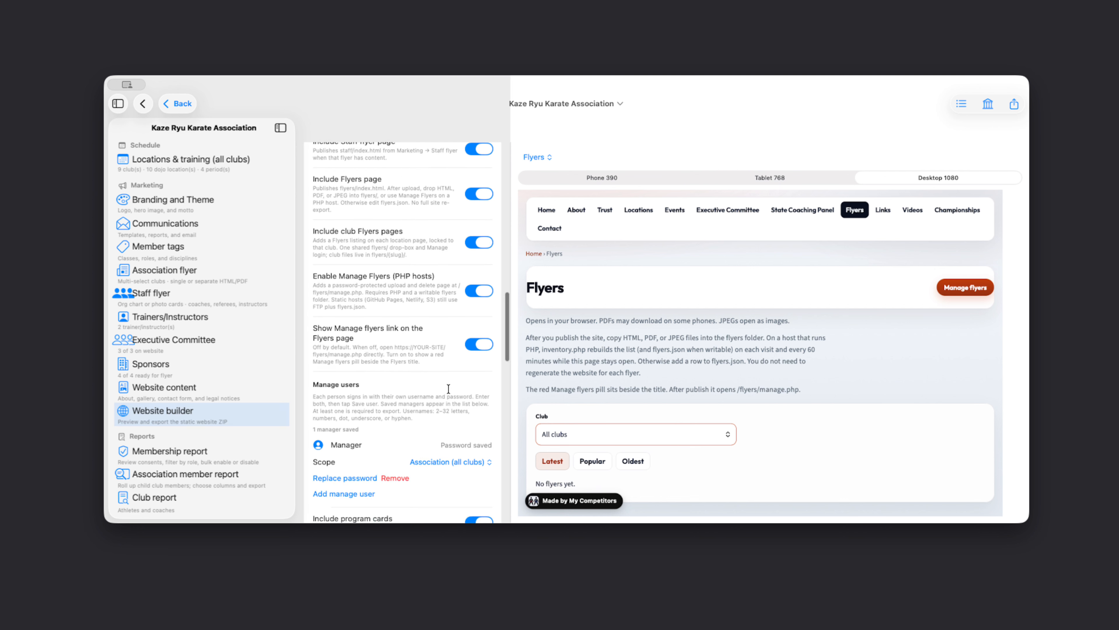
click(470, 337)
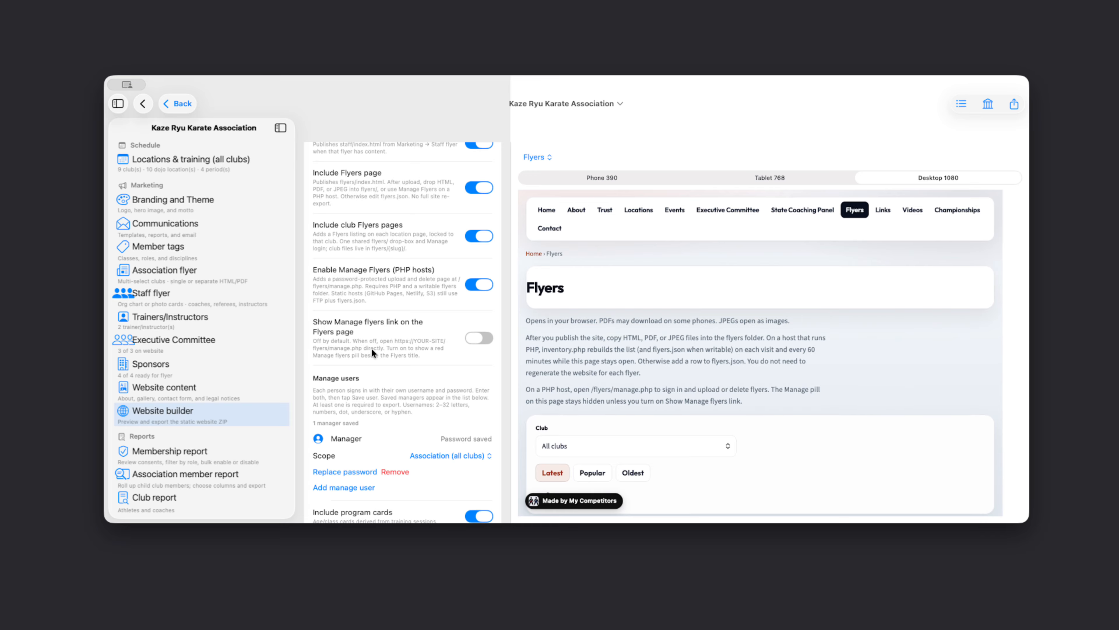
- Check the manager's Scope options, leaving it on Association (all clubs)
scroll(403, 360, down, 1)
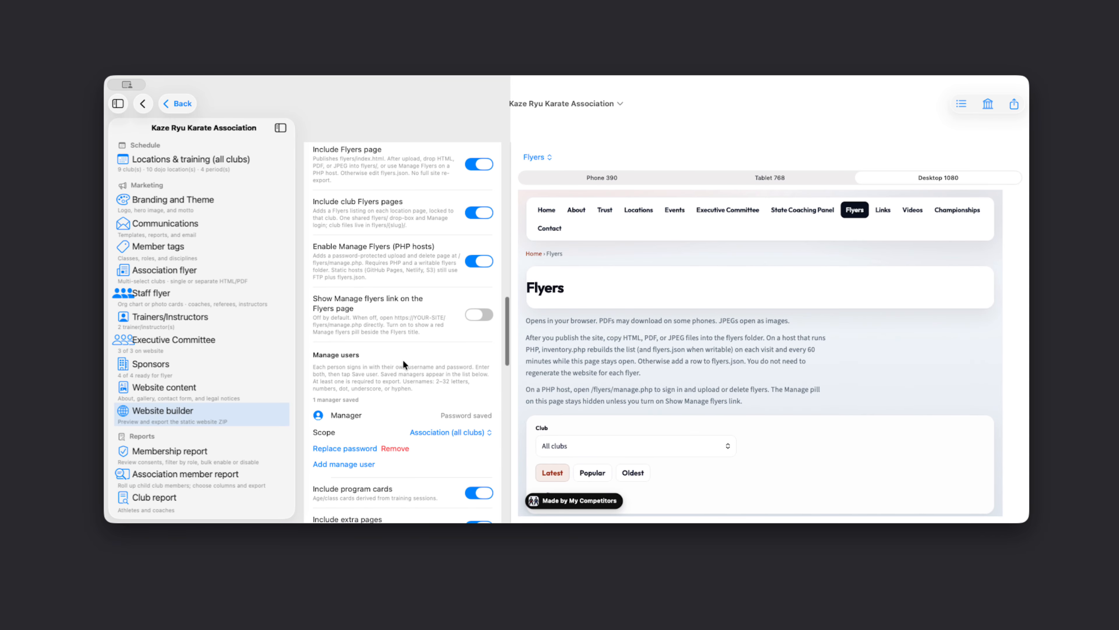
scroll(465, 348, down, 2)
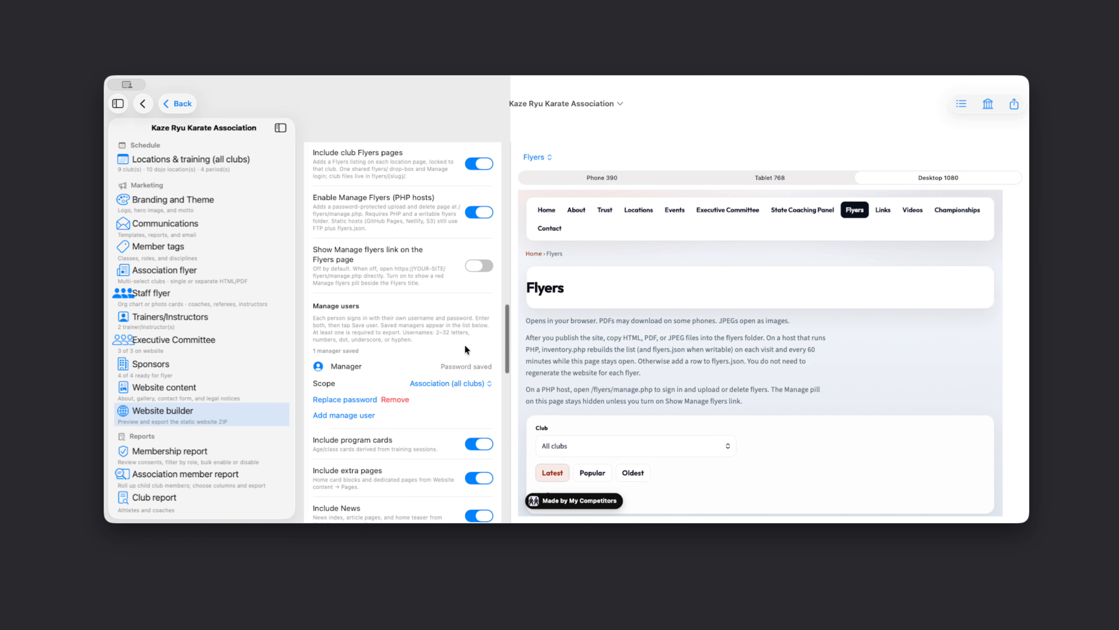
scroll(416, 400, down, 2)
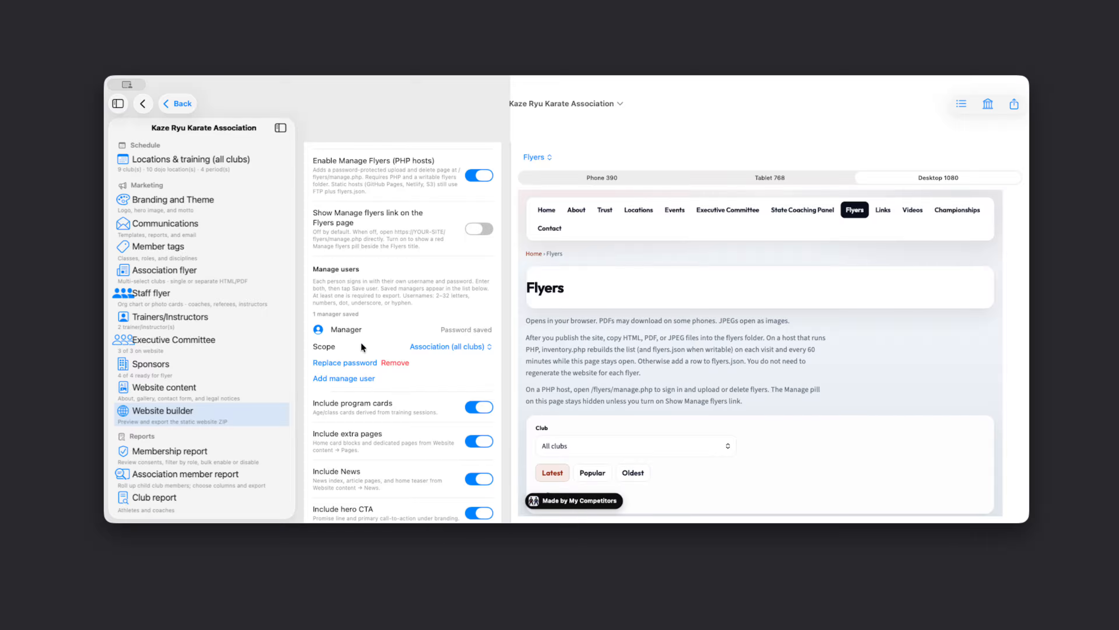
click(448, 347)
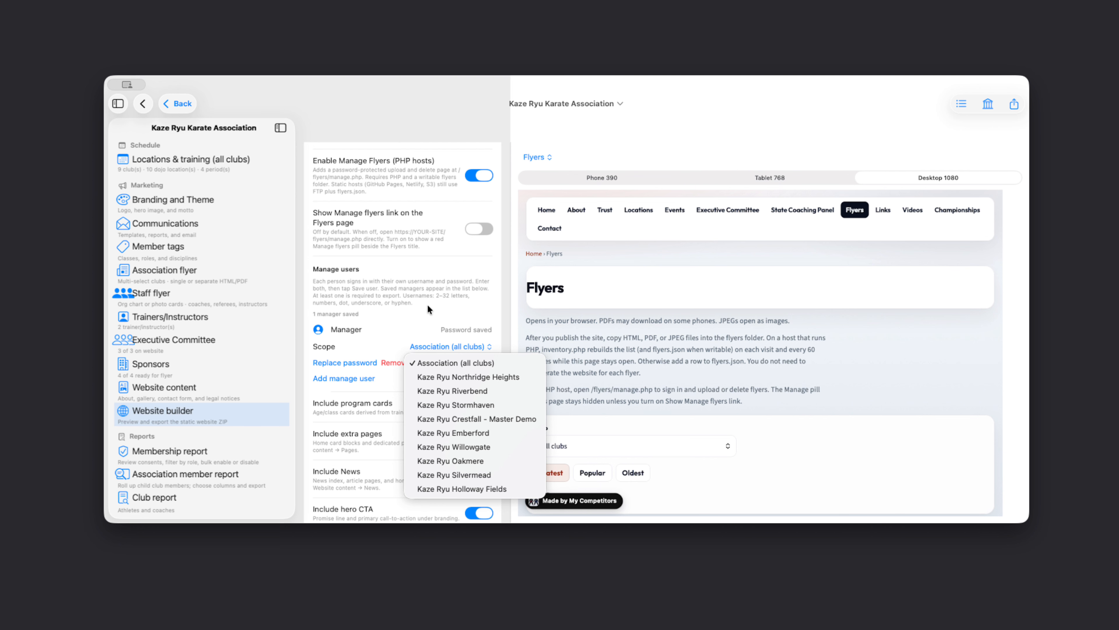
click(791, 287)
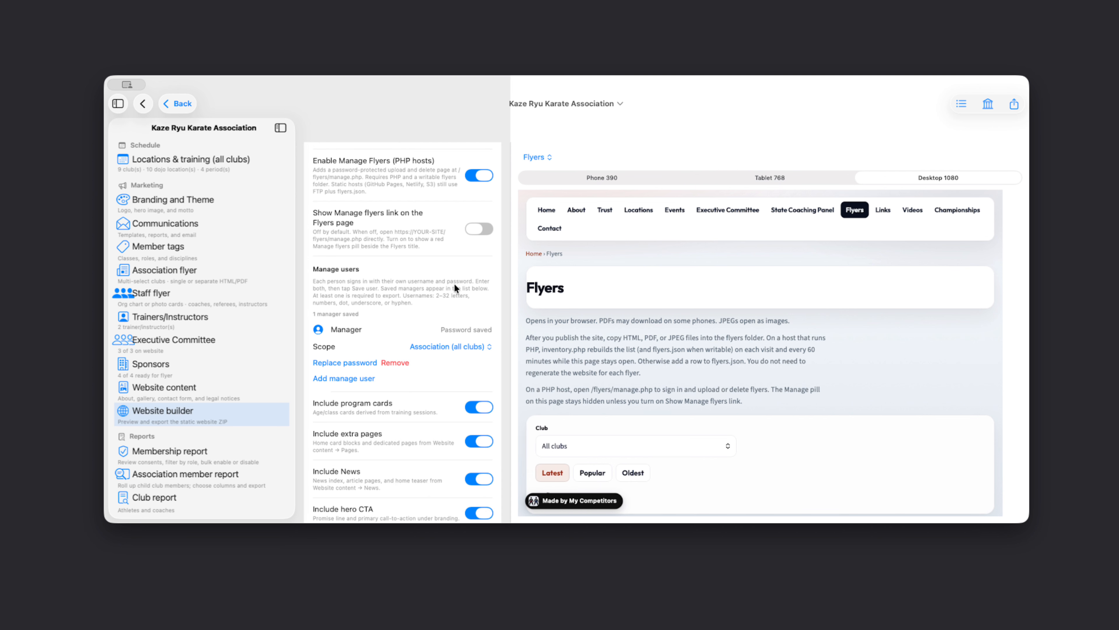
- Dismiss the website ZIP export options and switch Show Manage flyers link back on
click(1013, 109)
click(438, 283)
scroll(468, 308, up, 2)
click(480, 265)
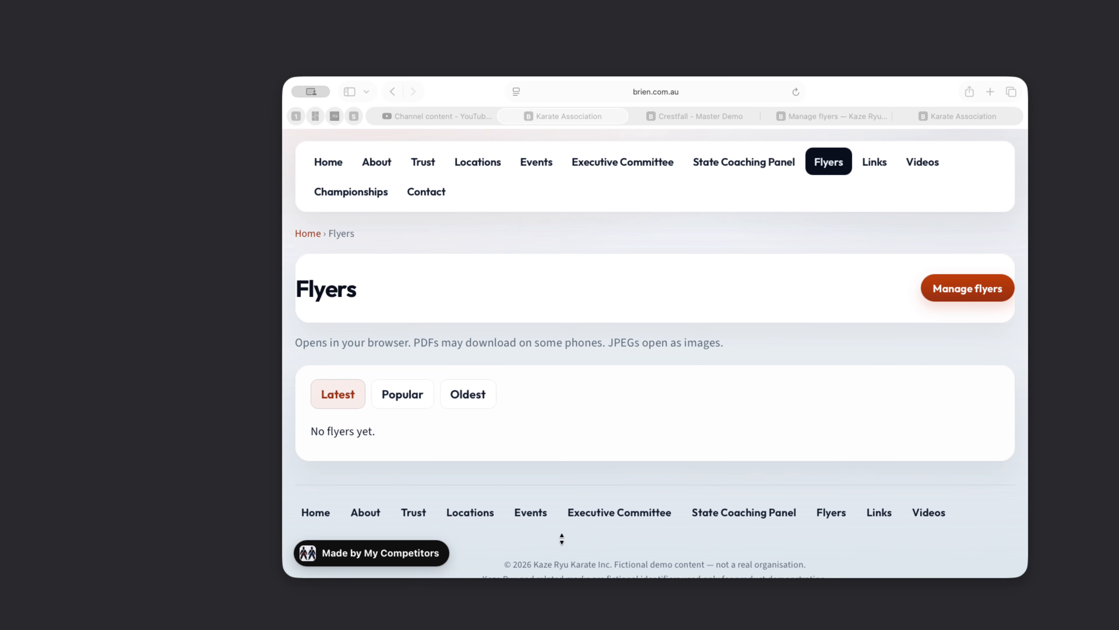
- Bring Safari forward and check the association's Flyers page address at brien.com.au
click(562, 540)
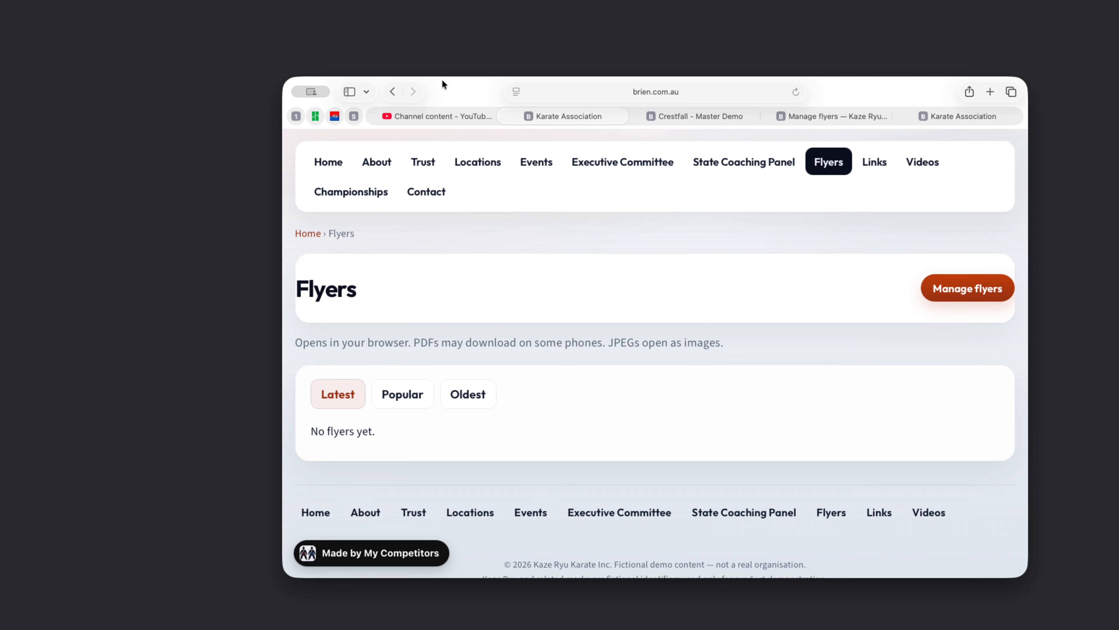
drag(446, 83, 266, 84)
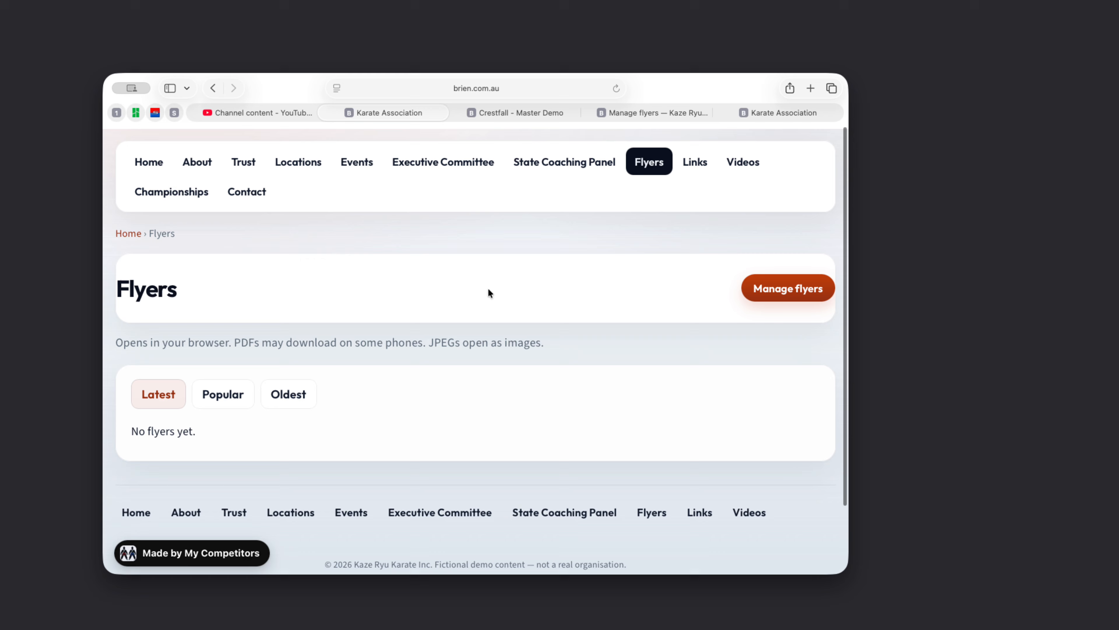
click(516, 90)
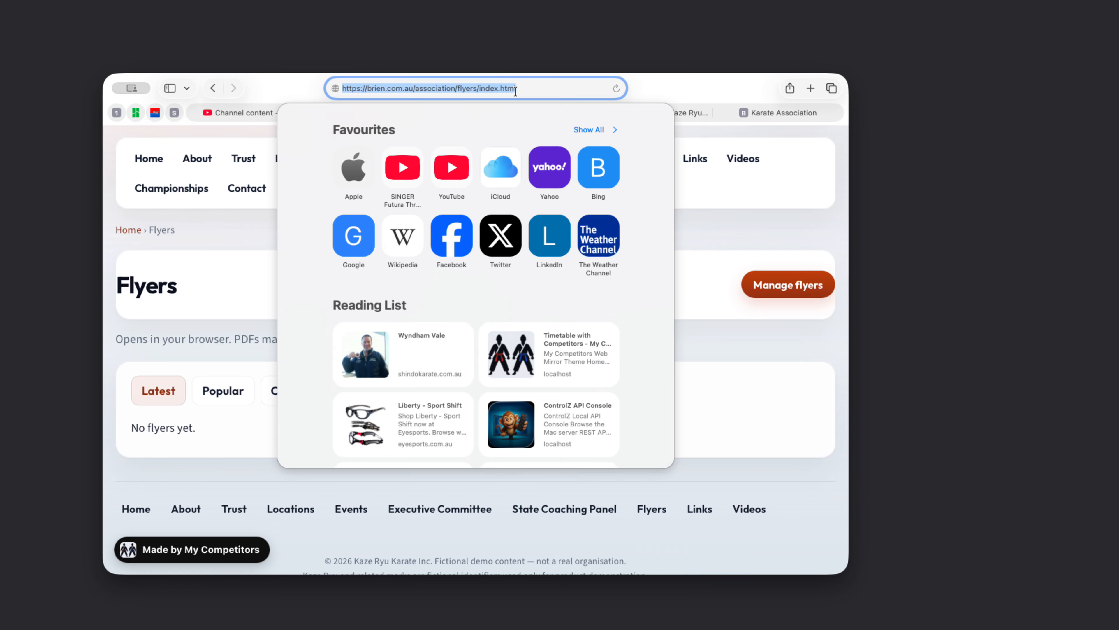
click(532, 88)
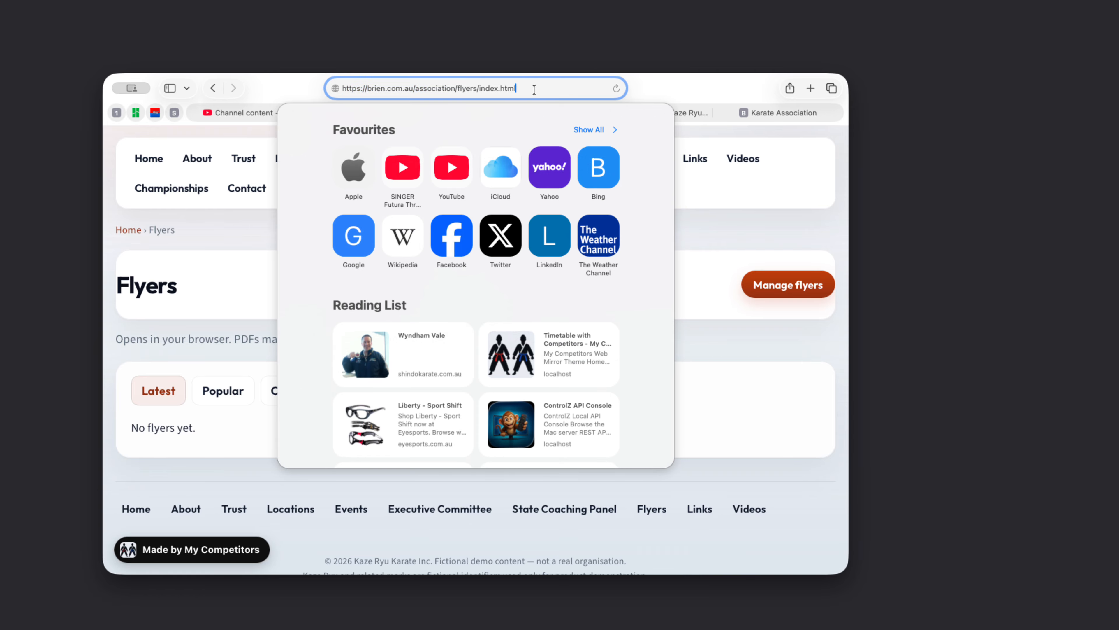
click(699, 355)
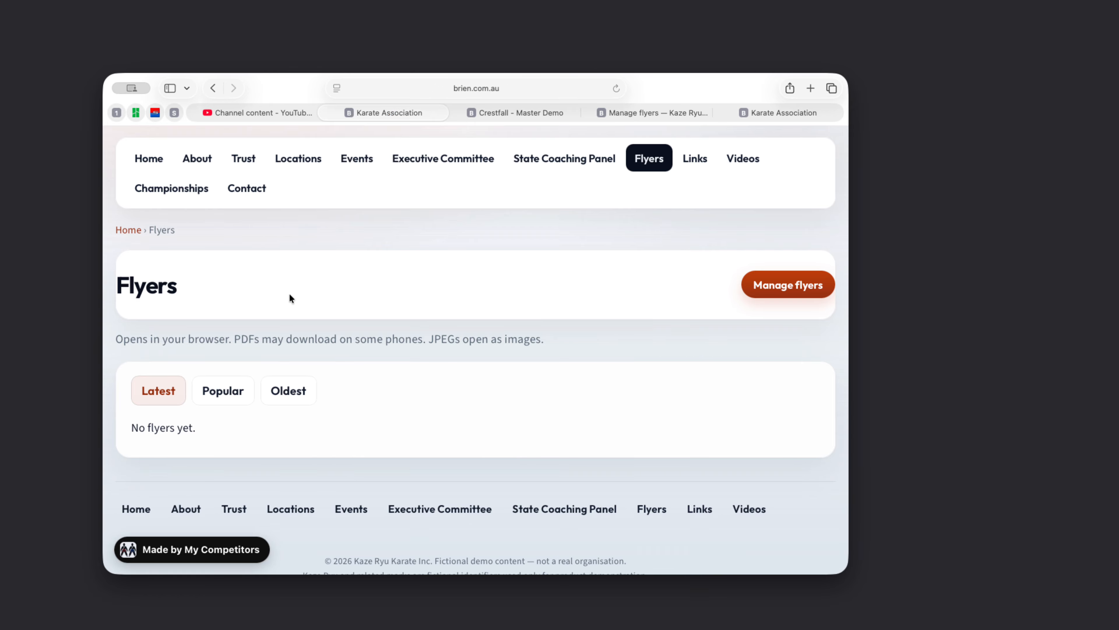
- Sign in to Manage flyers with the manager username and password, declining to save the password
click(764, 285)
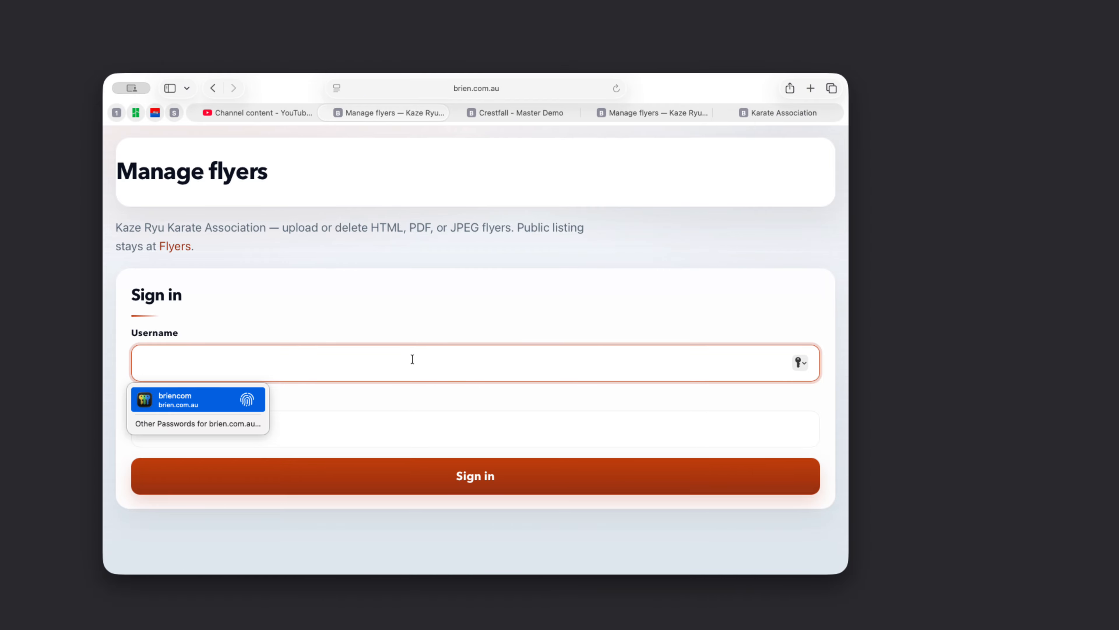
text(Math)
key(BackSpace)
key(BackSpace)
key(BackSpace)
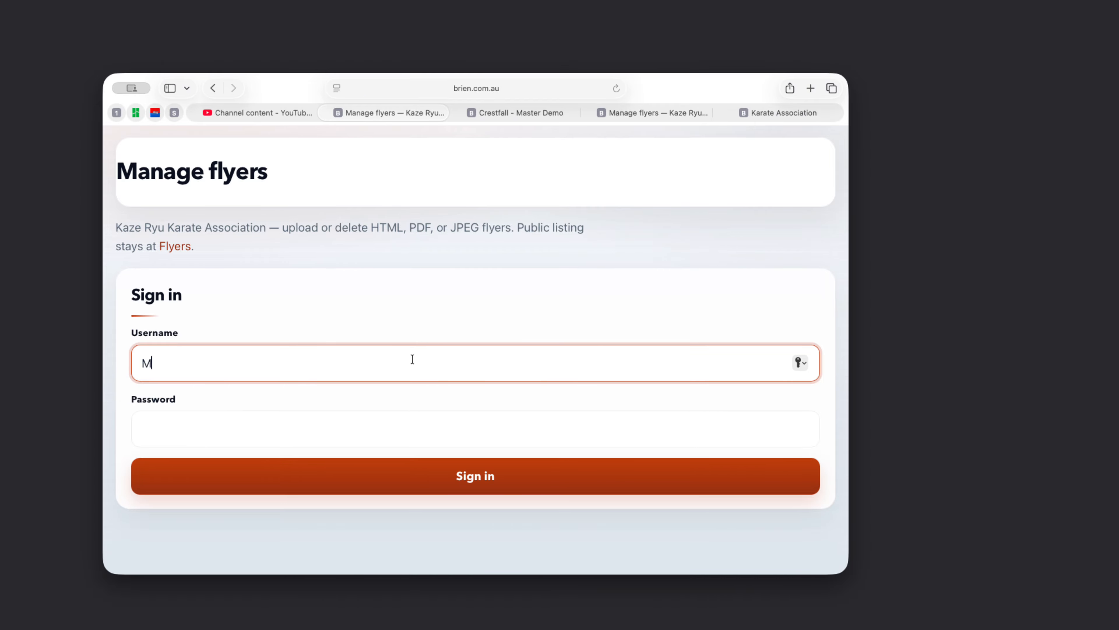
text(anager)
click(321, 422)
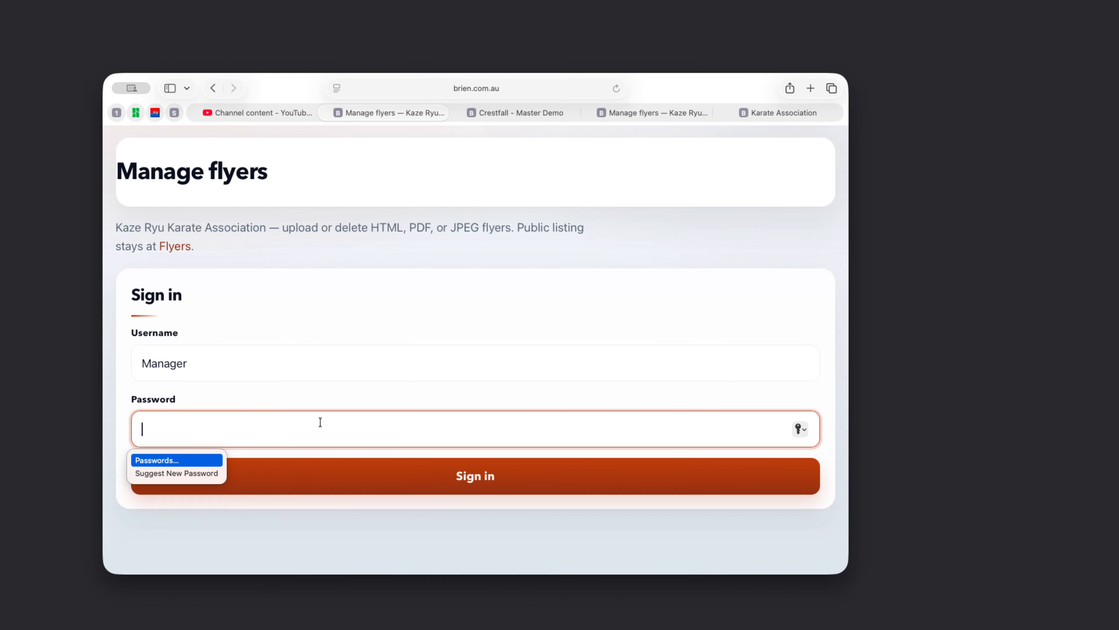
text(••••••)
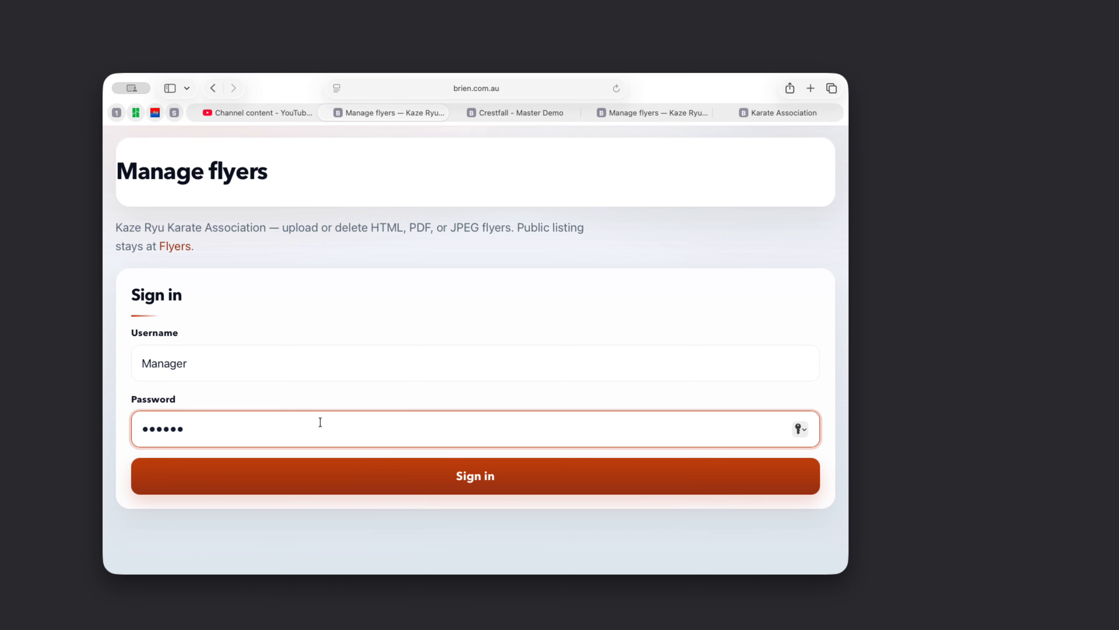
text(•••)
click(394, 473)
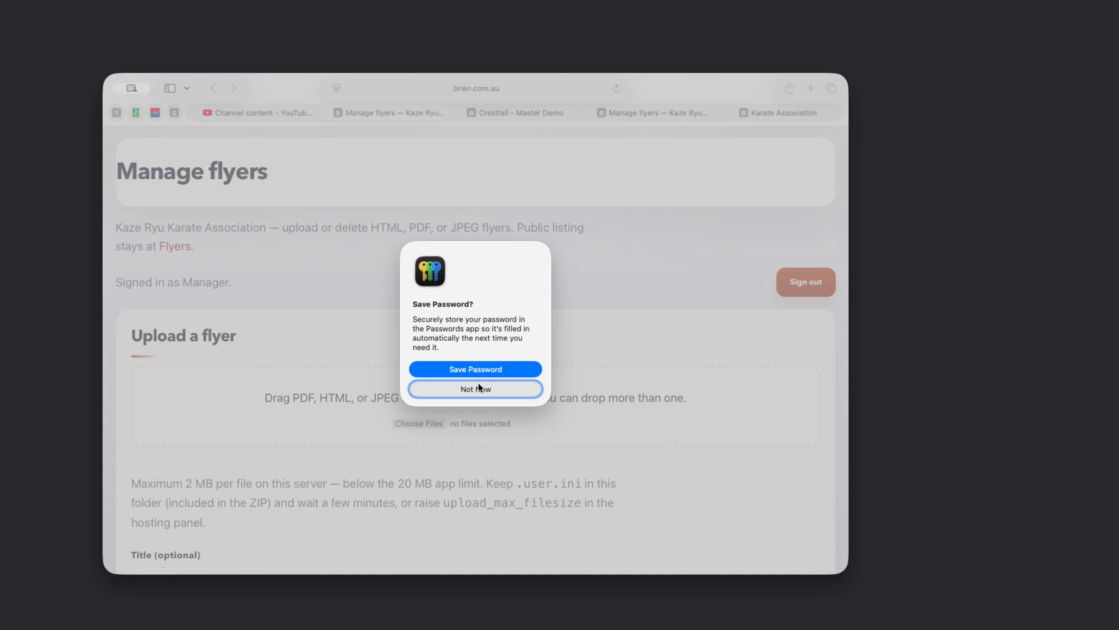
click(475, 385)
scroll(357, 463, down, 5)
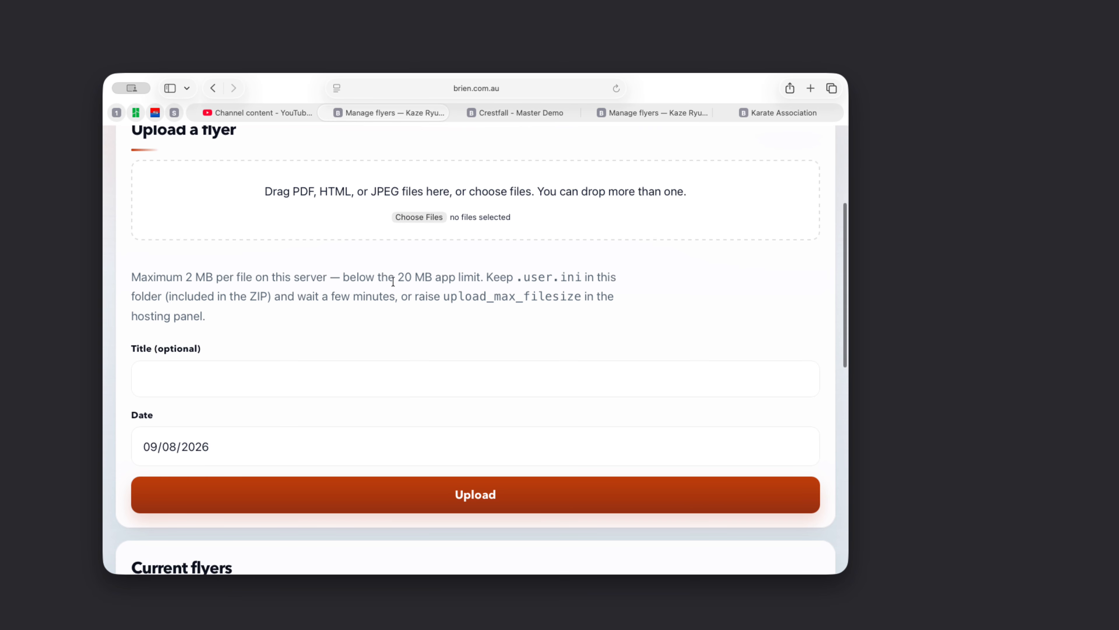
scroll(520, 302, up, 2)
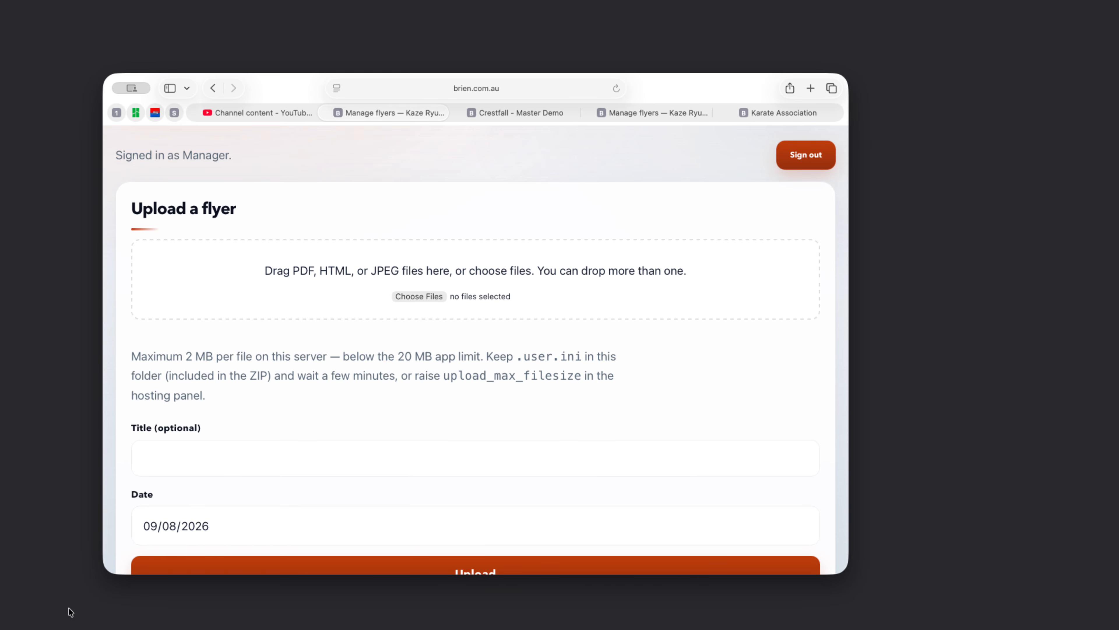
- Try uploading association-flyer.html, which is rejected as larger than 2 MB
click(55, 606)
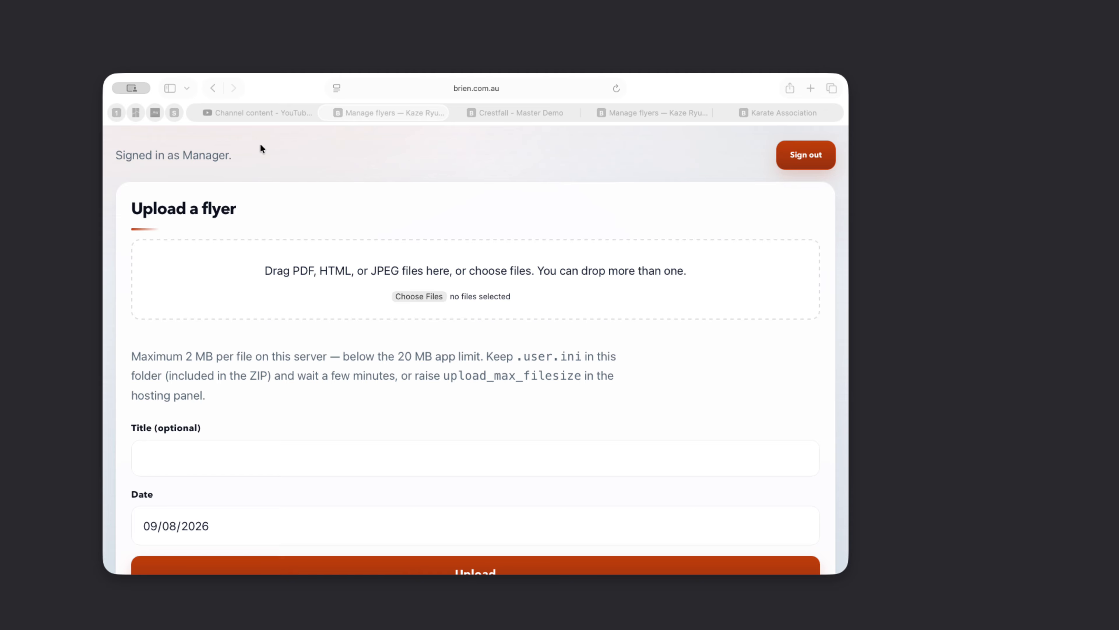
click(729, 251)
drag(293, 271, 294, 271)
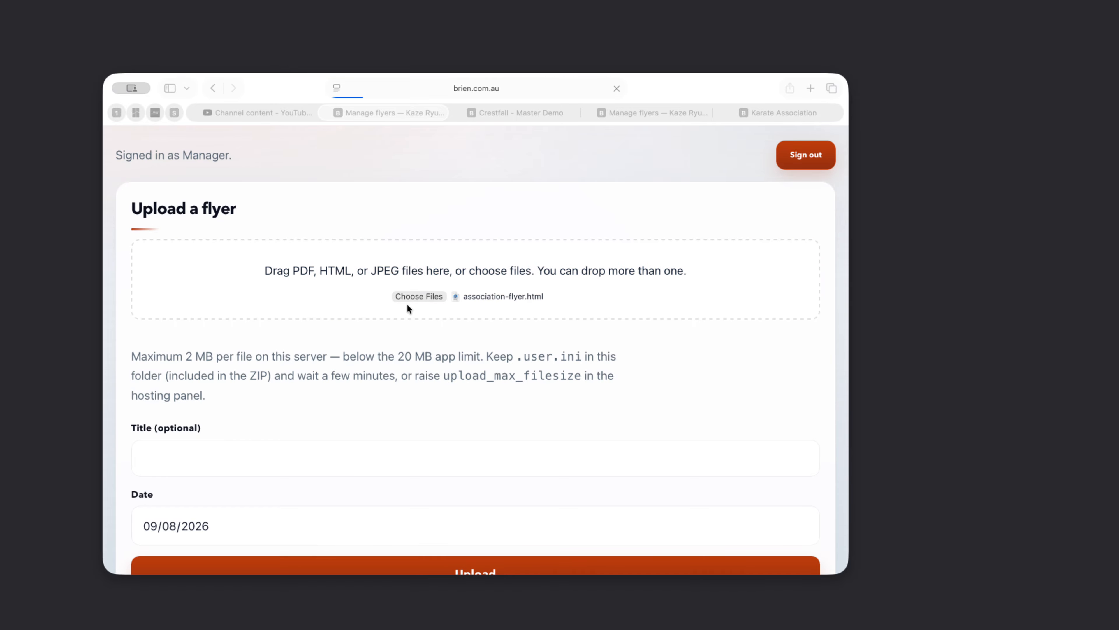
scroll(399, 261, up, 2)
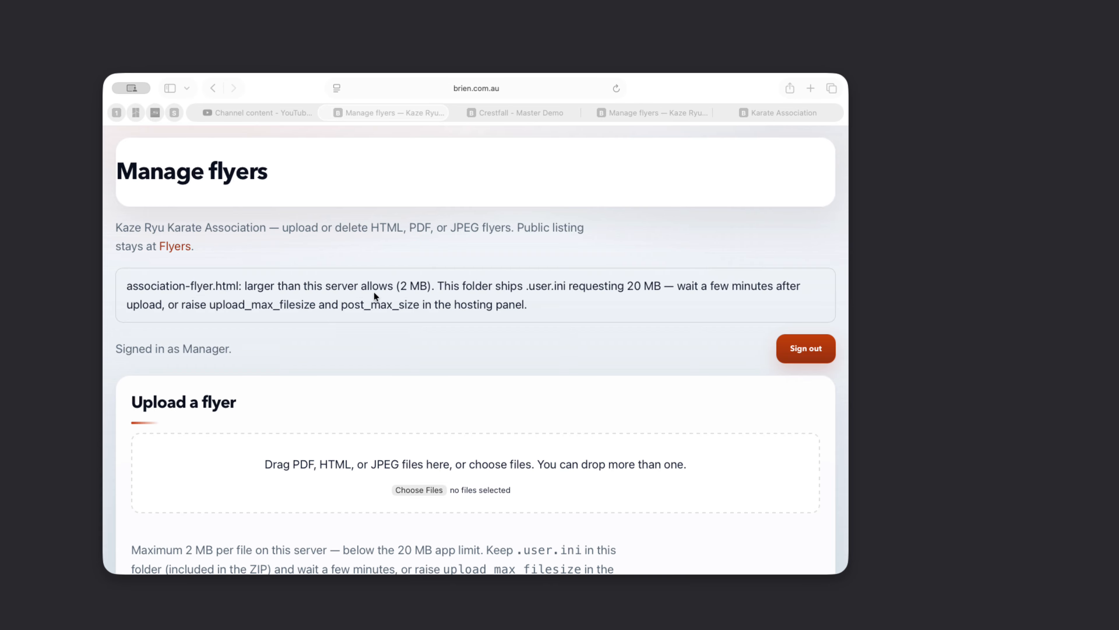
click(430, 338)
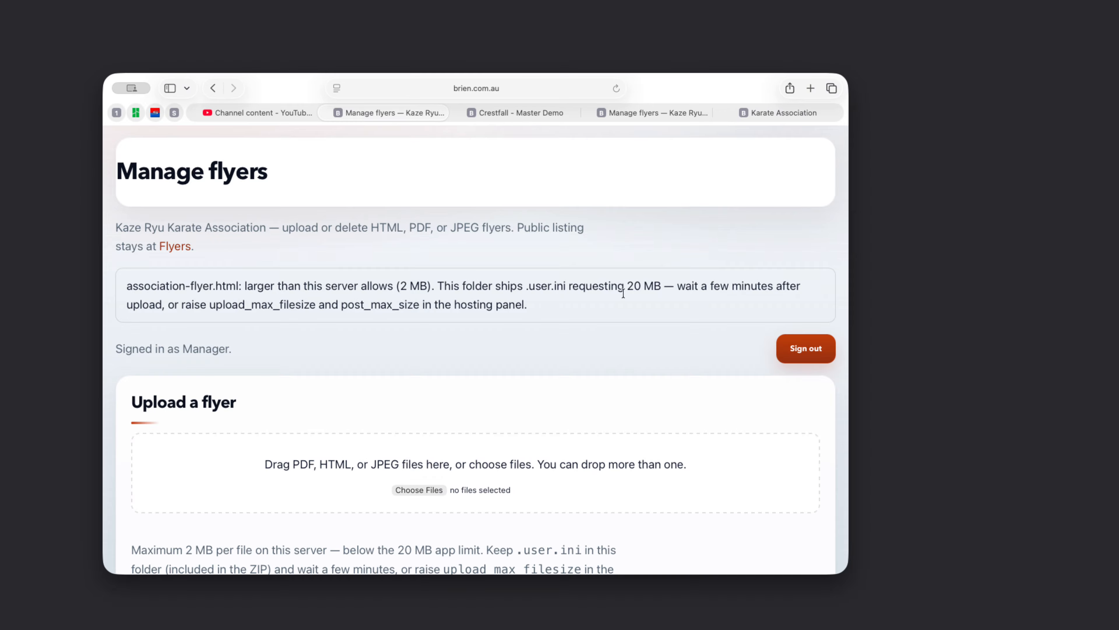
- Drag THAILAND-OPEN-KARATE-2026.pdf onto the drop zone to upload it as a flyer
click(929, 340)
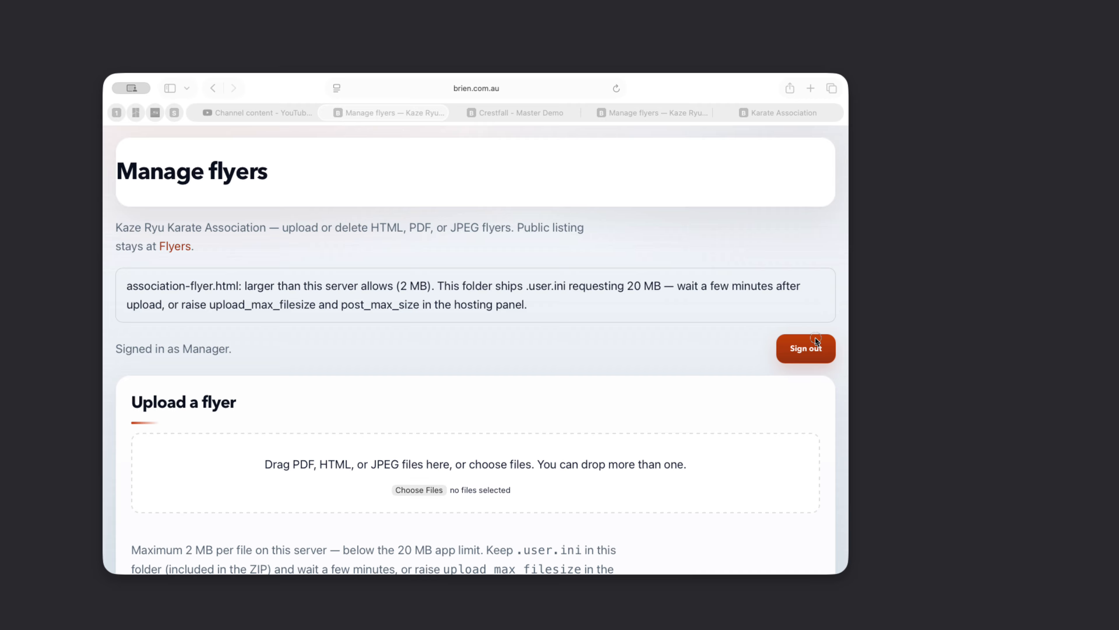
drag(815, 337, 389, 476)
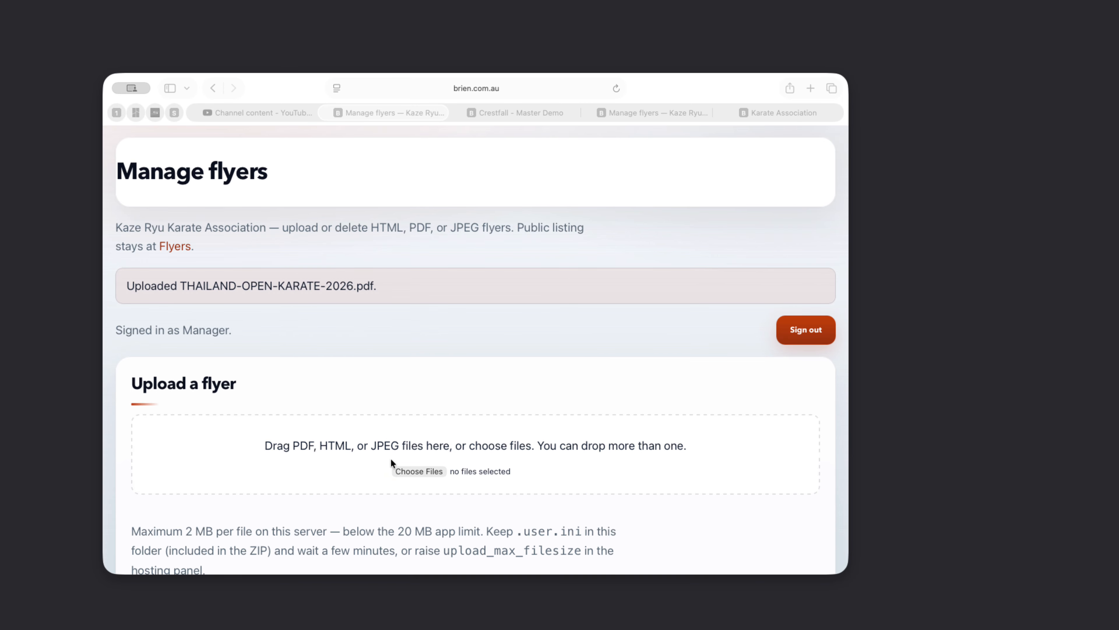
click(381, 350)
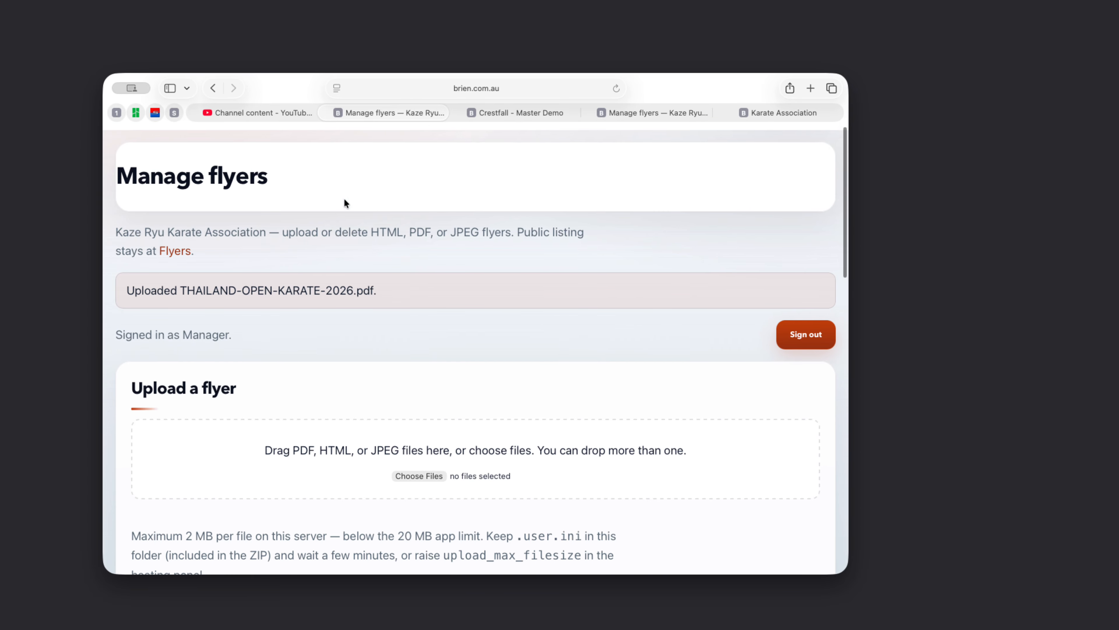
- Remove /manage.php from the address to load the public Flyers page
click(482, 87)
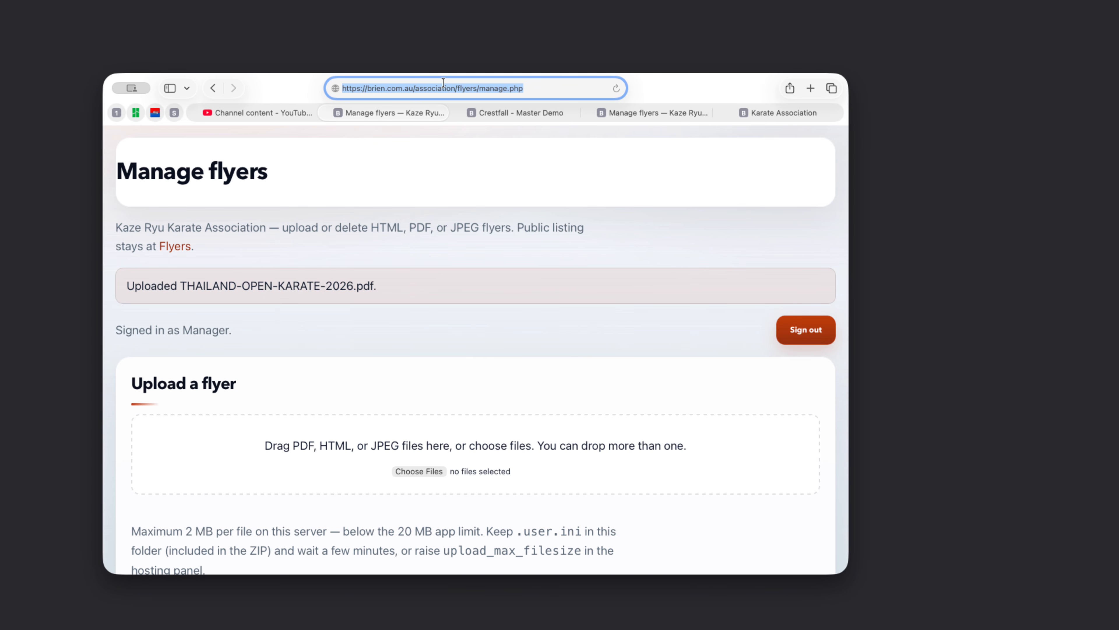
click(474, 88)
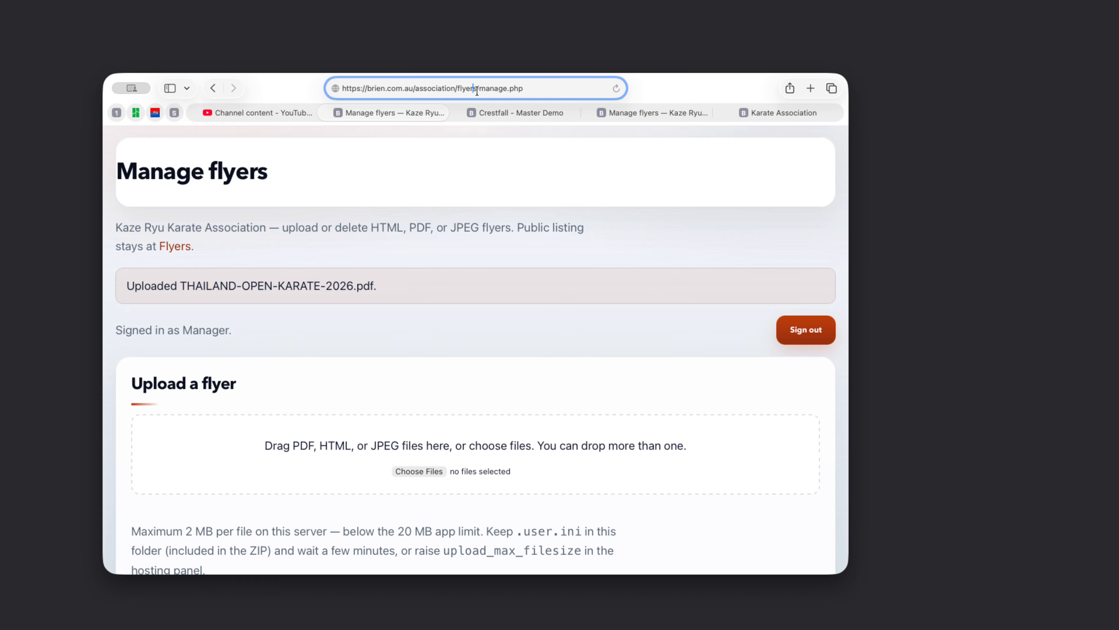
drag(479, 88, 635, 95)
key(BackSpace)
key(Return)
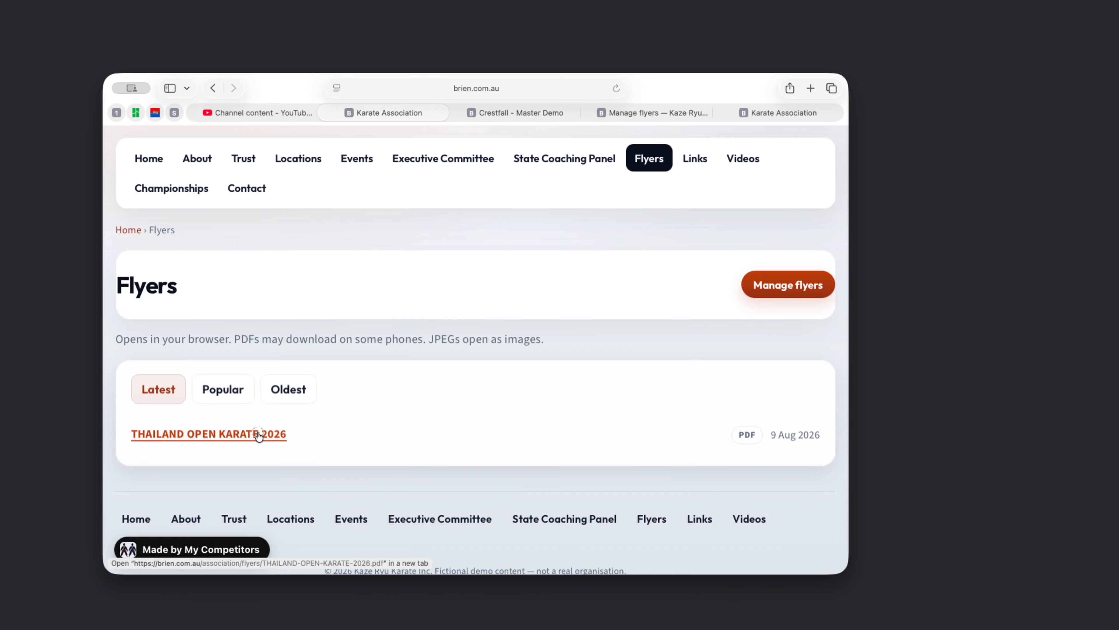
- Open and scroll through the THAILAND OPEN KARATE 2026 PDF, then switch to the Crestfall - Master Demo tab
click(262, 432)
scroll(461, 336, down, 6)
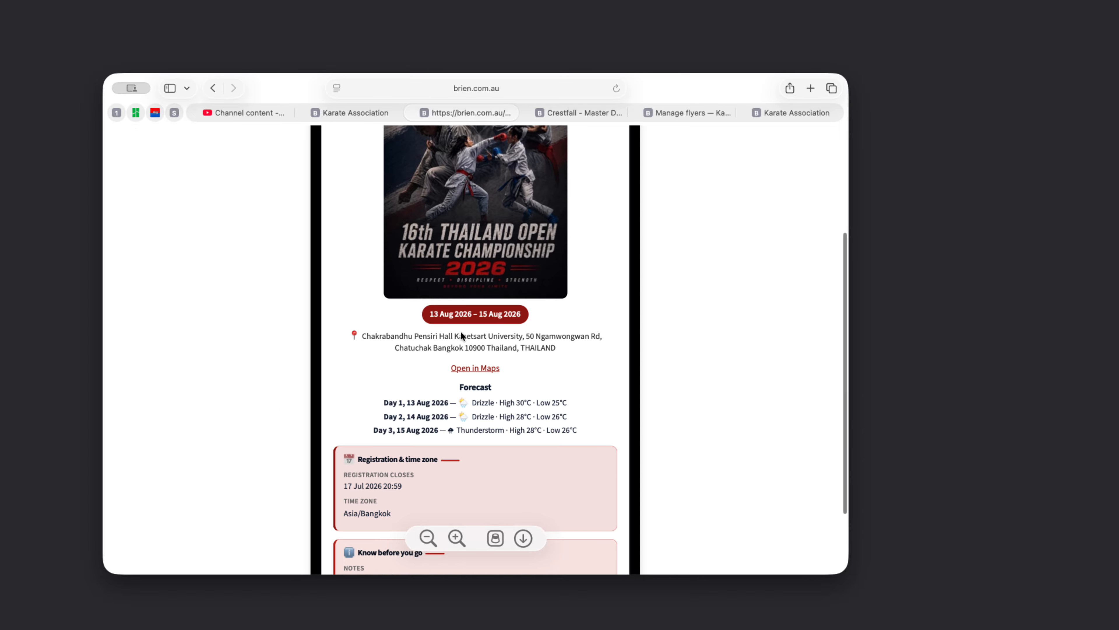
scroll(453, 305, up, 6)
scroll(370, 364, down, 8)
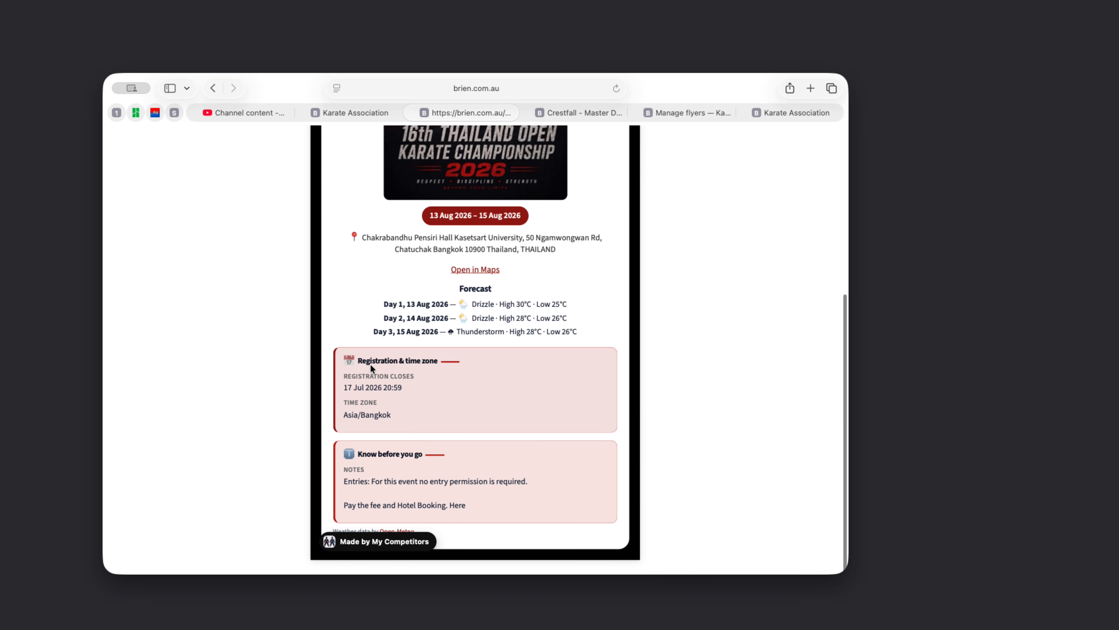
scroll(620, 341, up, 8)
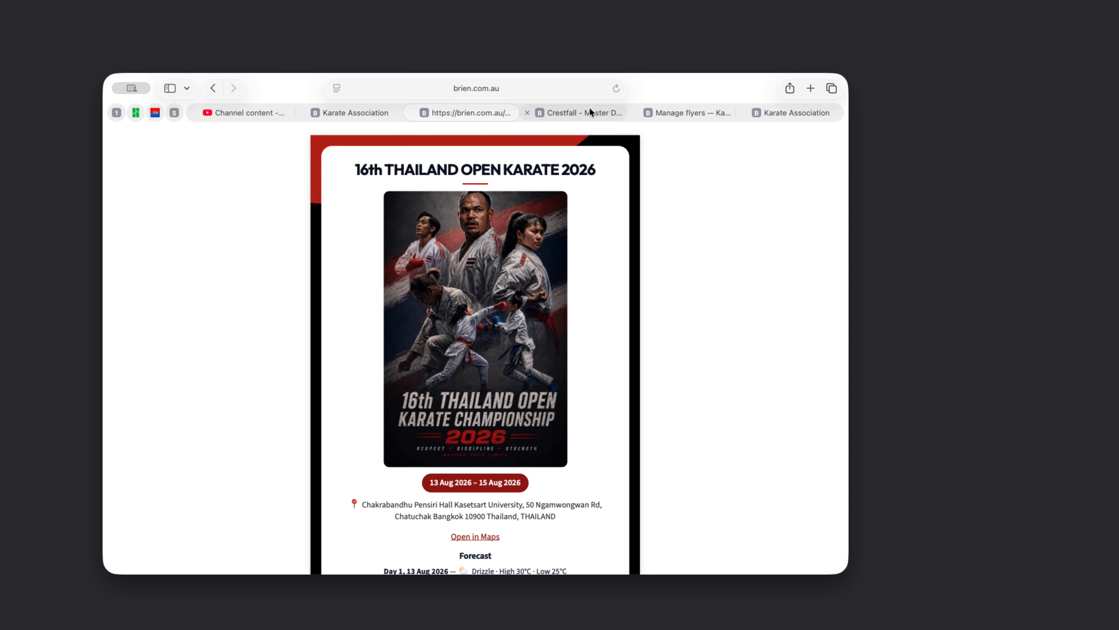
click(580, 111)
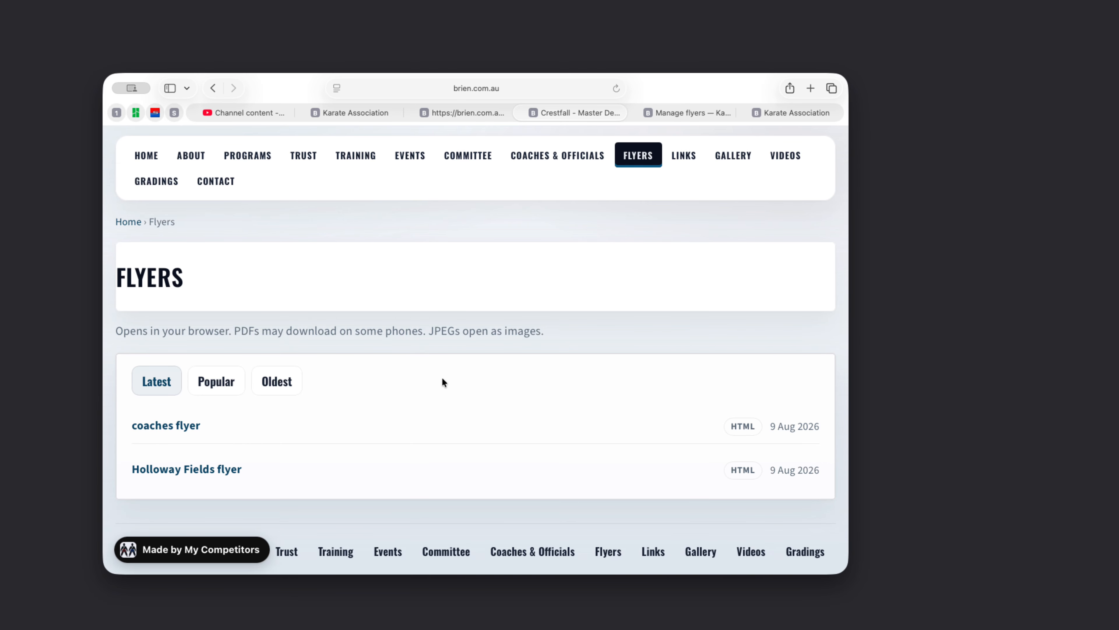
- Switch to the Crestfall Manage flyers page and reload it via the address bar
click(683, 111)
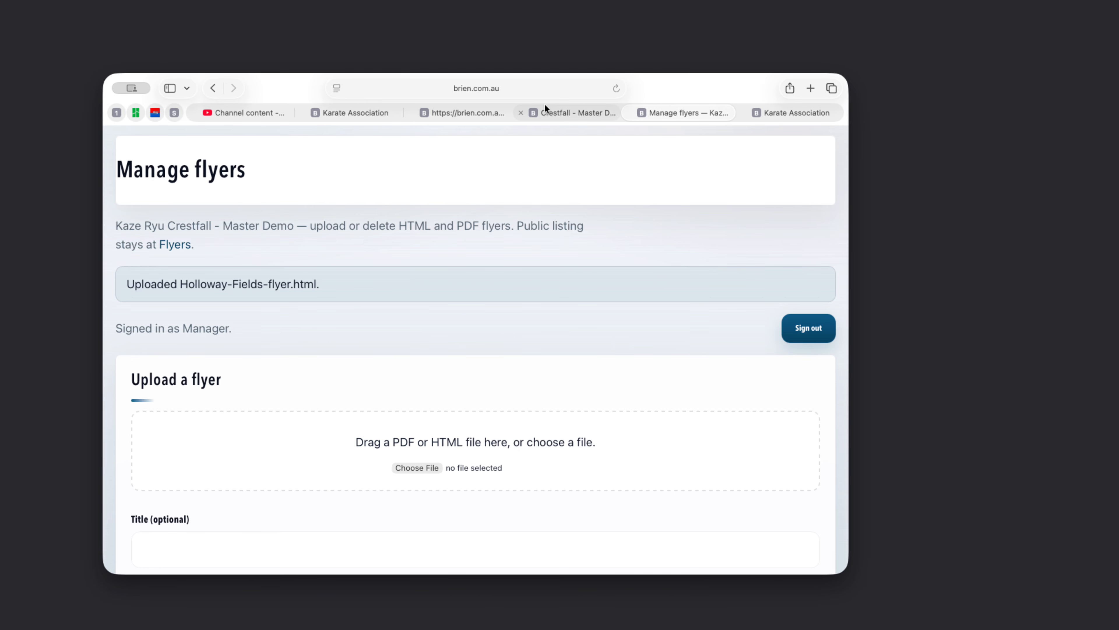
click(545, 89)
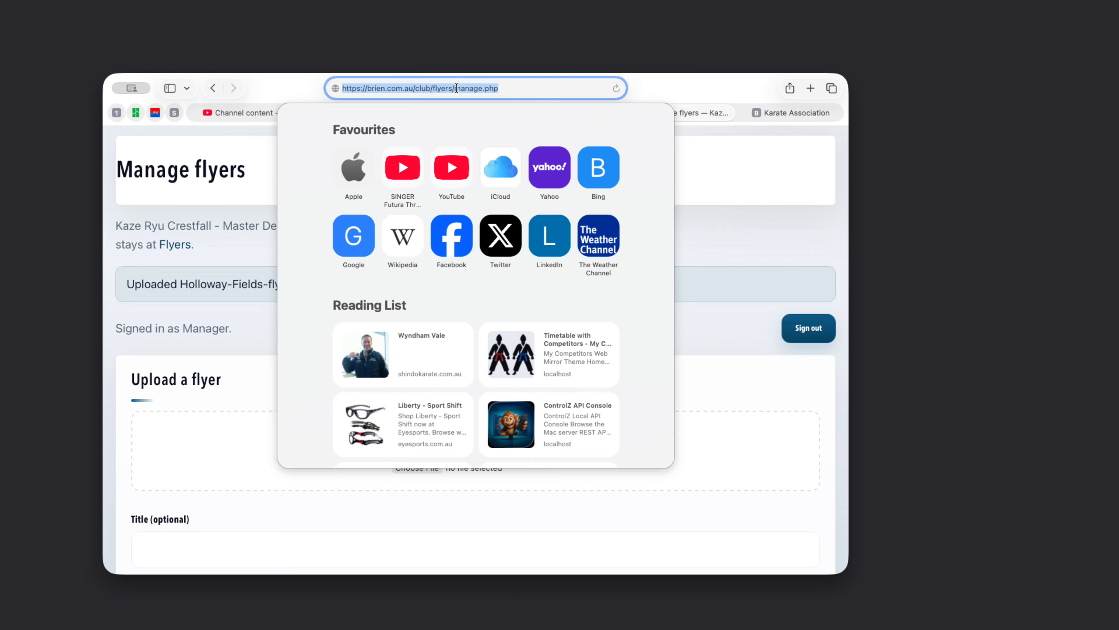
mouse_move(454, 89)
mouse_down()
mouse_move(510, 87)
mouse_move(468, 90)
mouse_up()
click(537, 80)
key(Right)
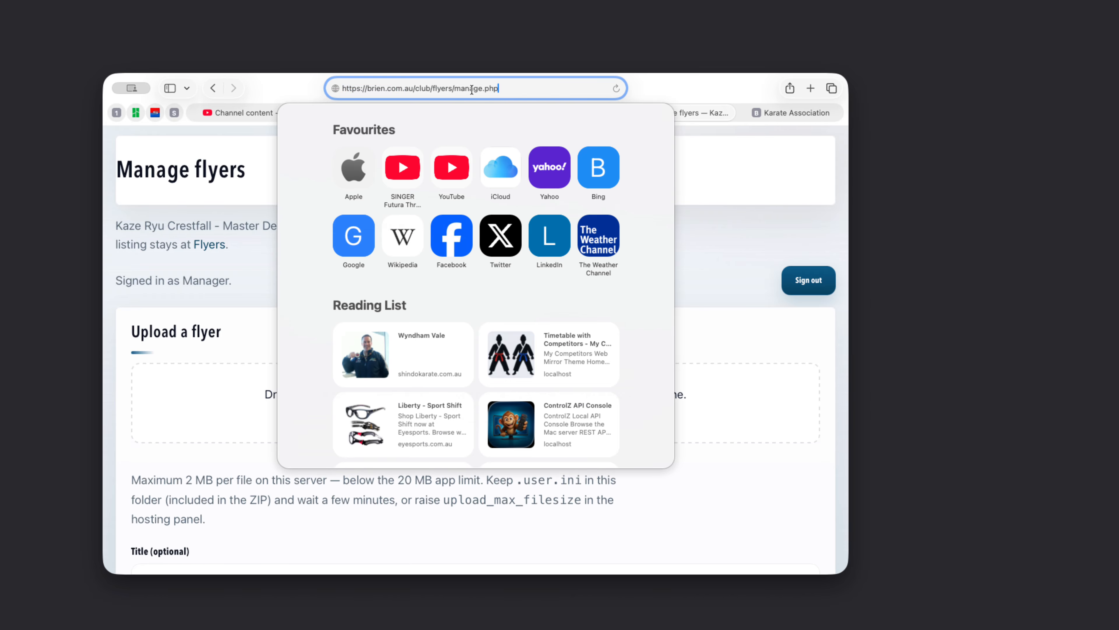
click(786, 380)
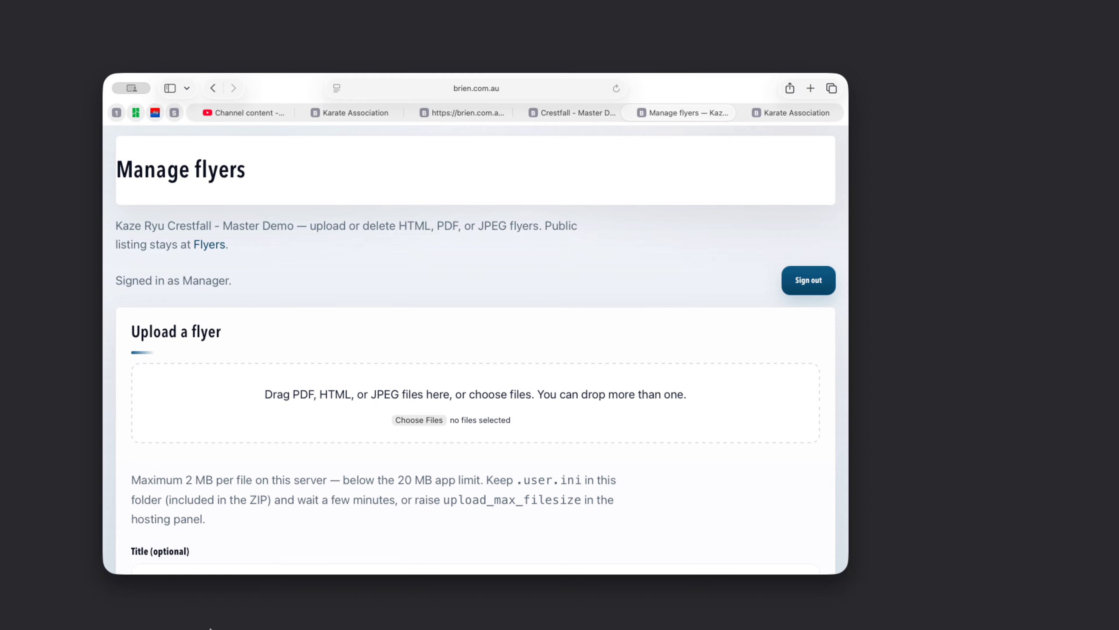
- Upload the VIC-State-Team-flyer PDF to Crestfall's Manage flyers page
click(63, 602)
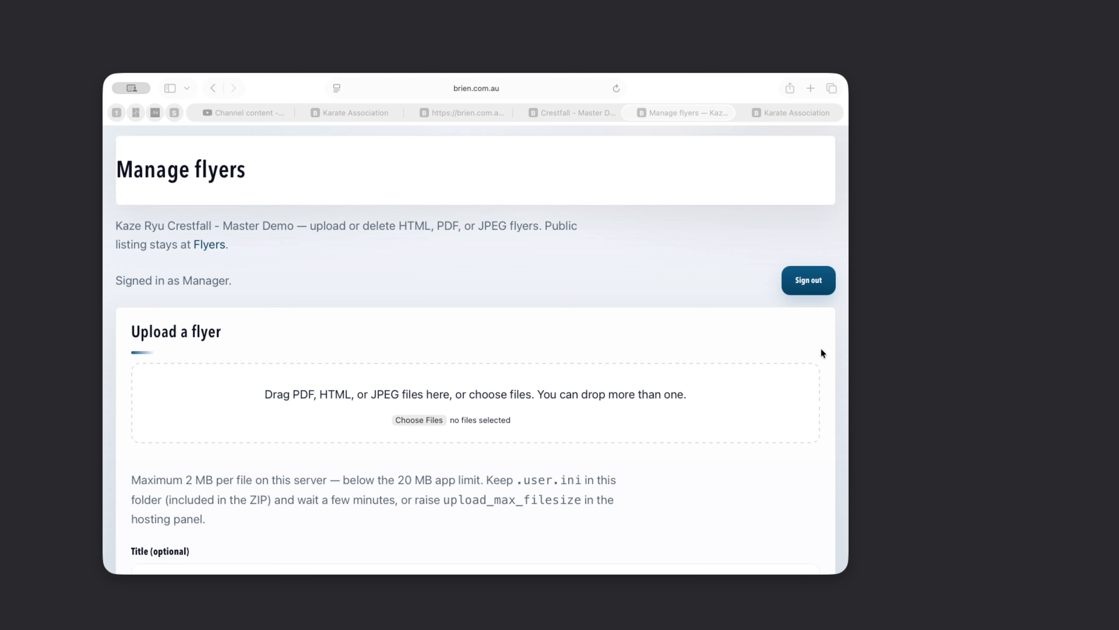
drag(821, 348, 403, 402)
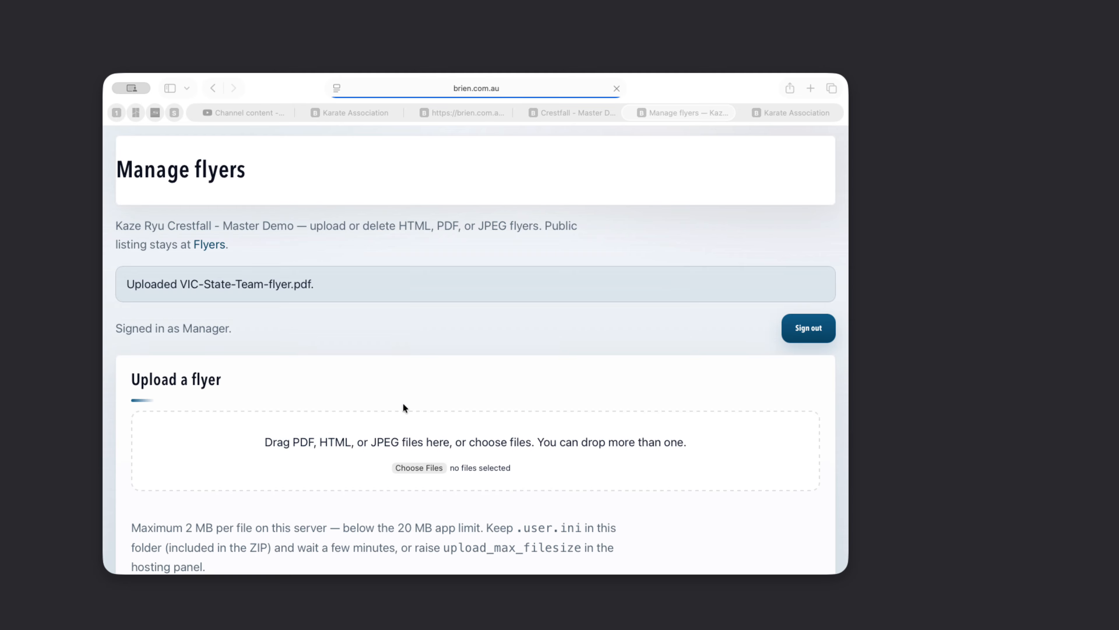
click(426, 344)
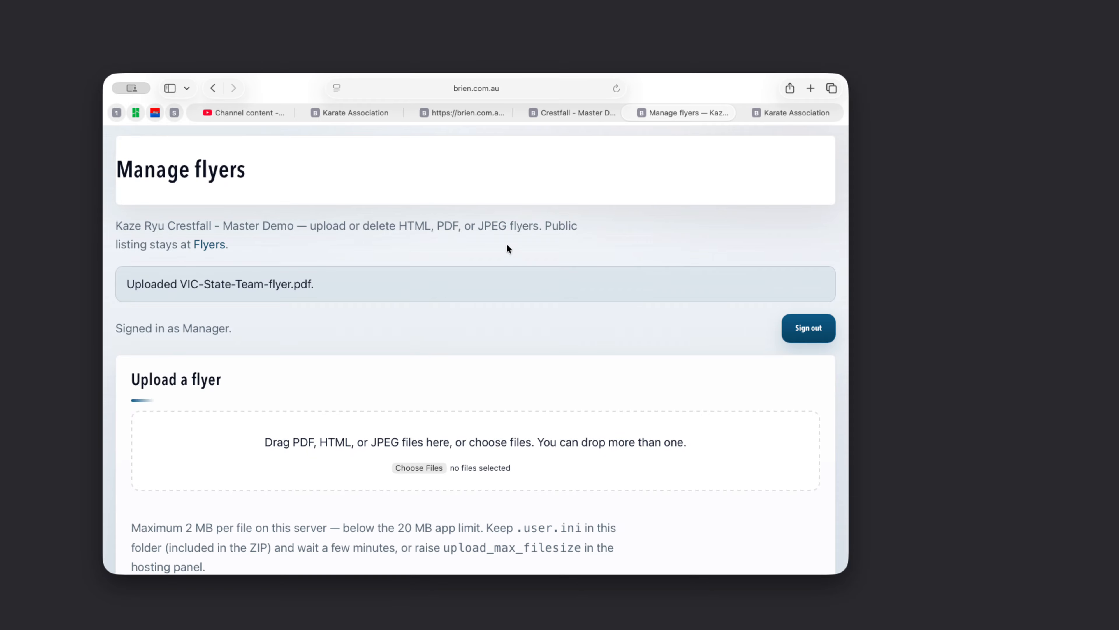
- Open the VIC State Team flyer from Crestfall's public list, then return to the association's Flyers listing
click(550, 114)
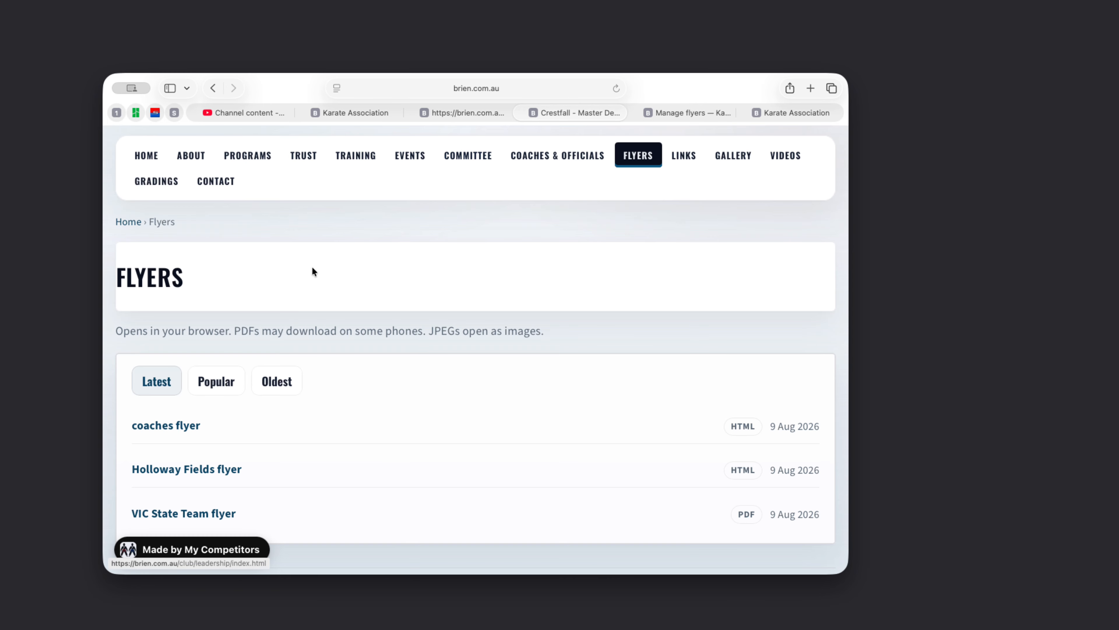
click(198, 514)
scroll(467, 337, down, 5)
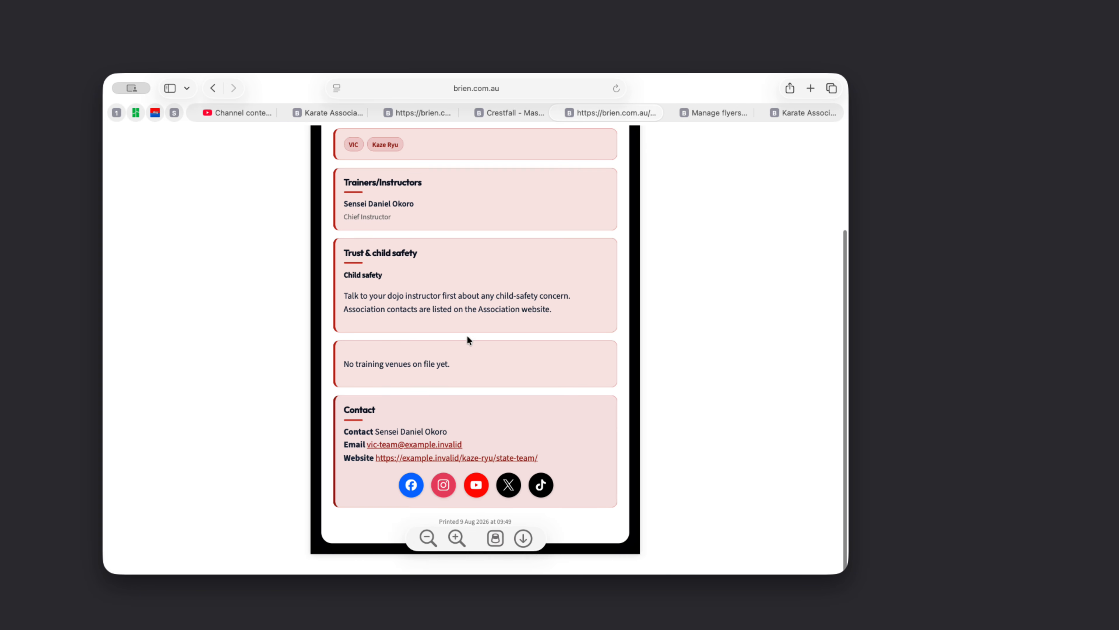
scroll(511, 238, up, 3)
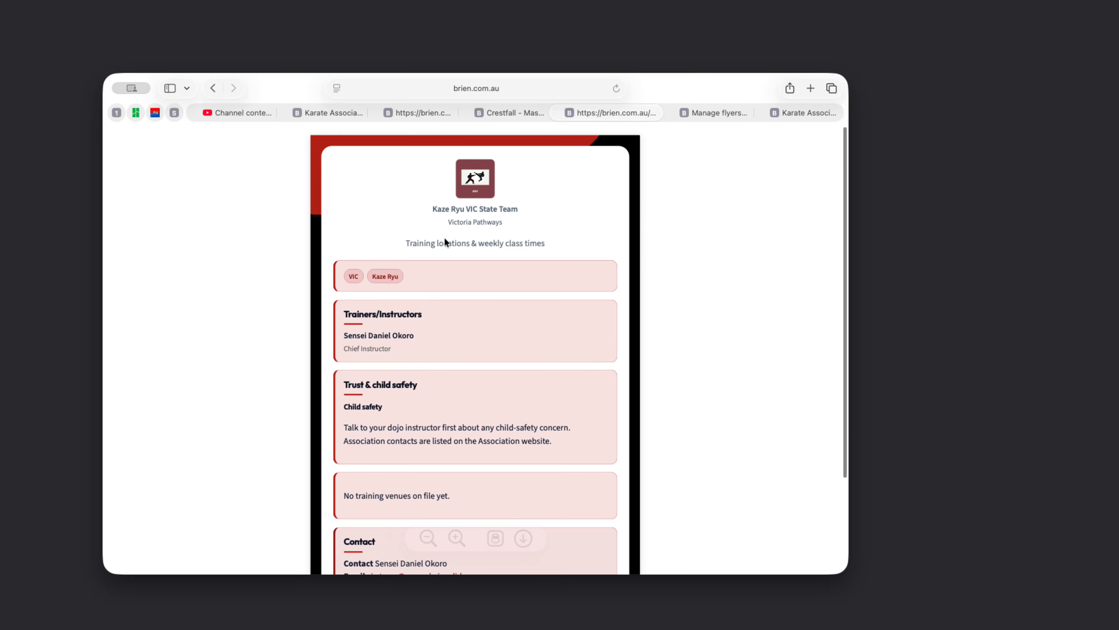
click(716, 112)
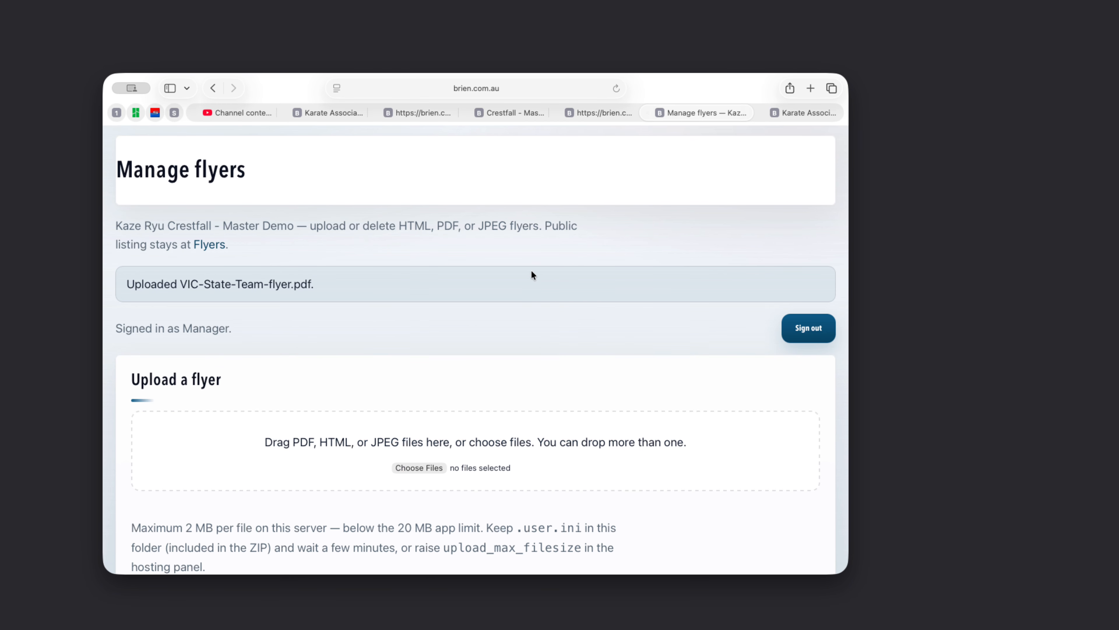
click(798, 112)
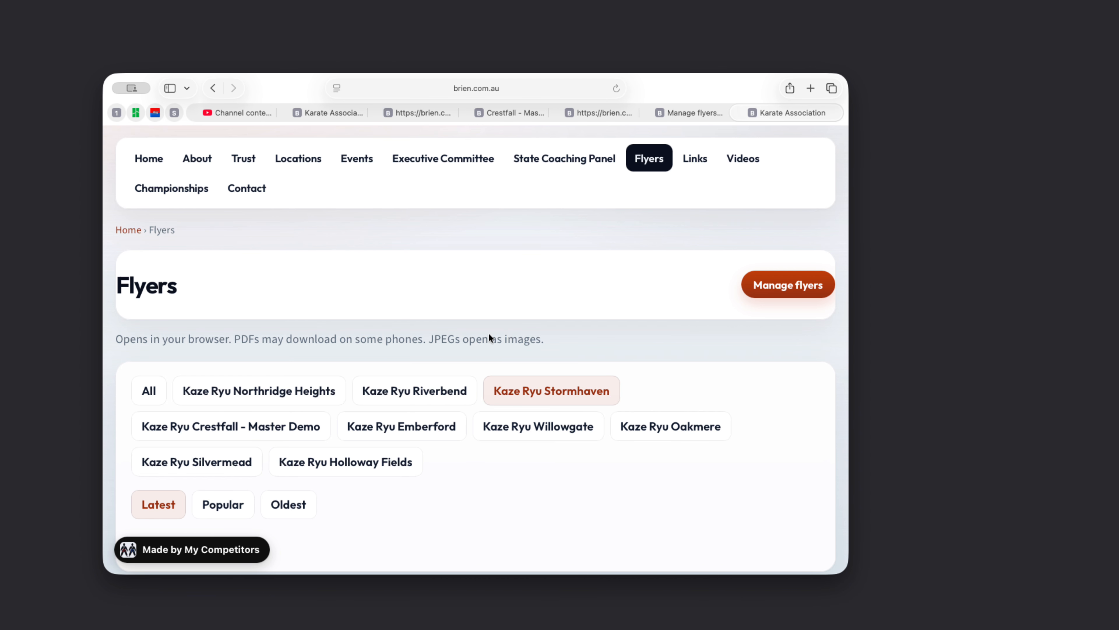
- Reload the association's Flyers listing, confirm Kaze Ryu Stormhaven has no flyers, and open Manage flyers
click(612, 92)
click(333, 397)
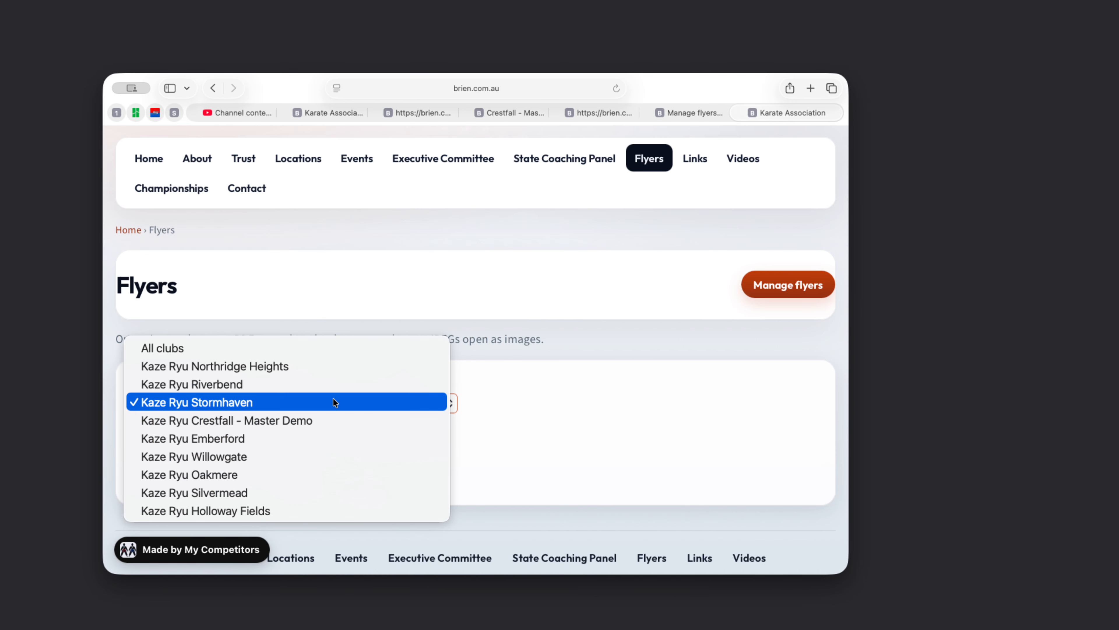
click(632, 421)
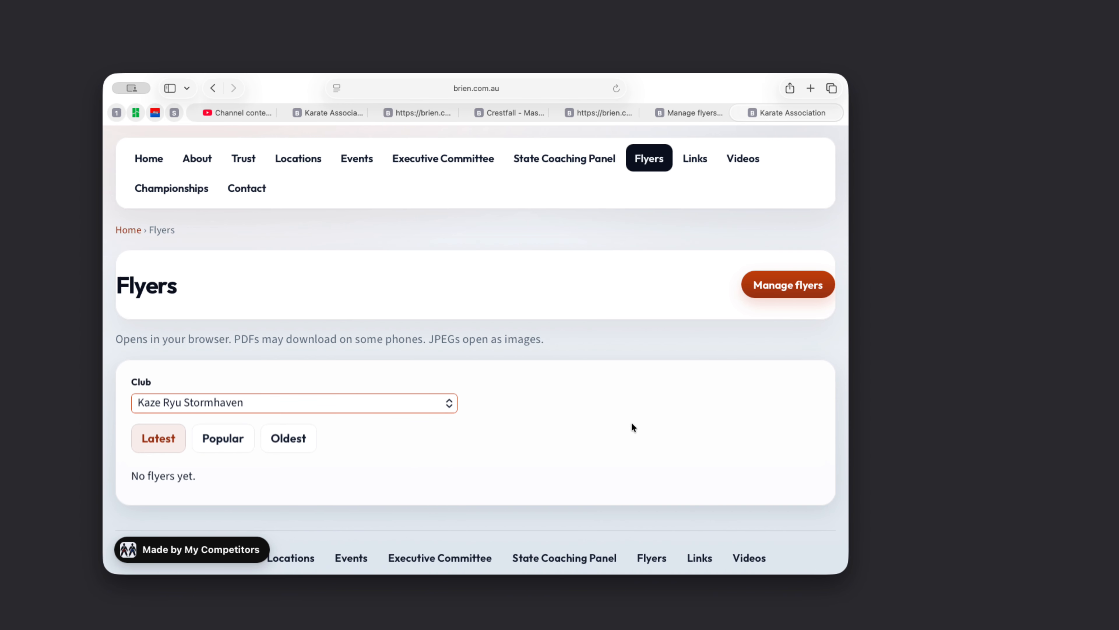
click(757, 285)
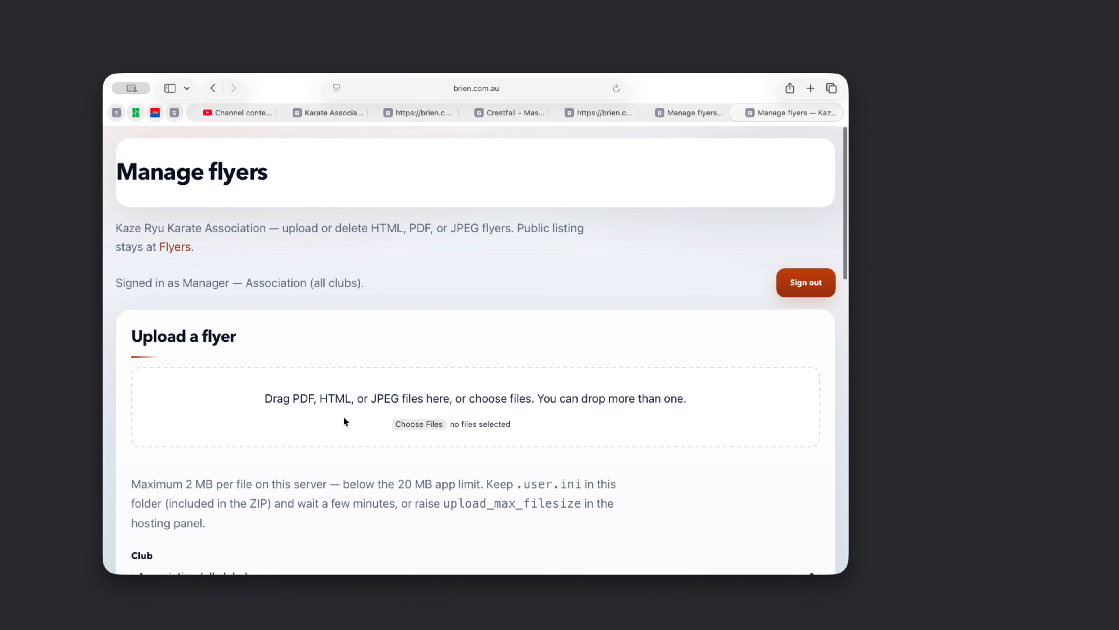
- Set the upload's club to Kaze Ryu Crestfall - Master Demo
scroll(451, 300, down, 5)
scroll(453, 301, down, 3)
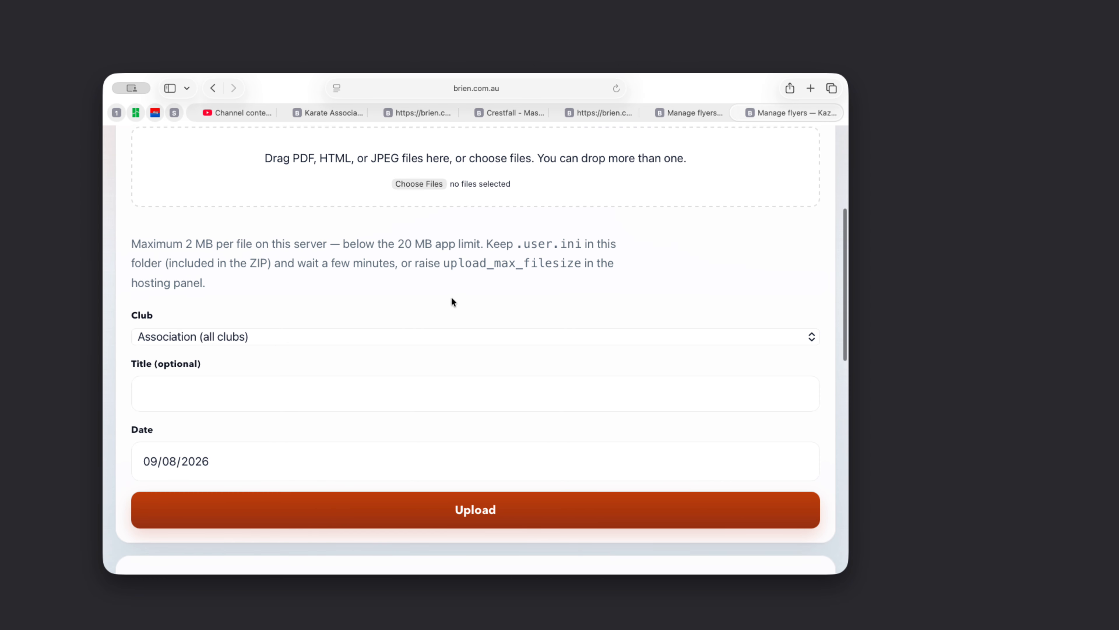
scroll(452, 301, up, 8)
scroll(452, 301, down, 8)
click(352, 326)
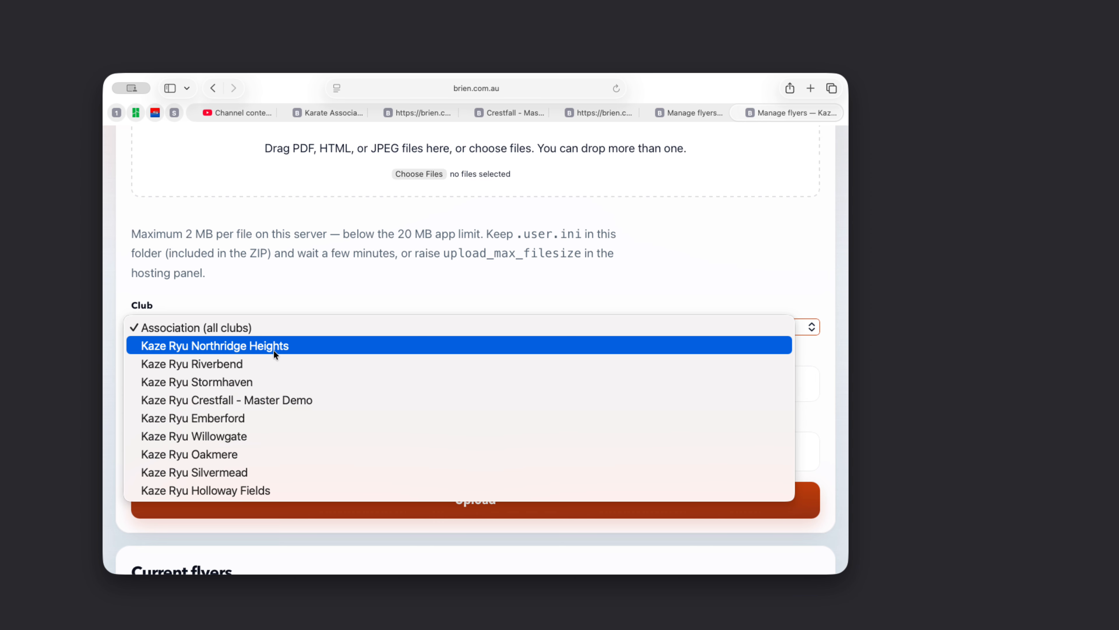
click(280, 399)
- Drag coaches-flyer.html from the desktop onto the upload drop zone
scroll(599, 247, up, 5)
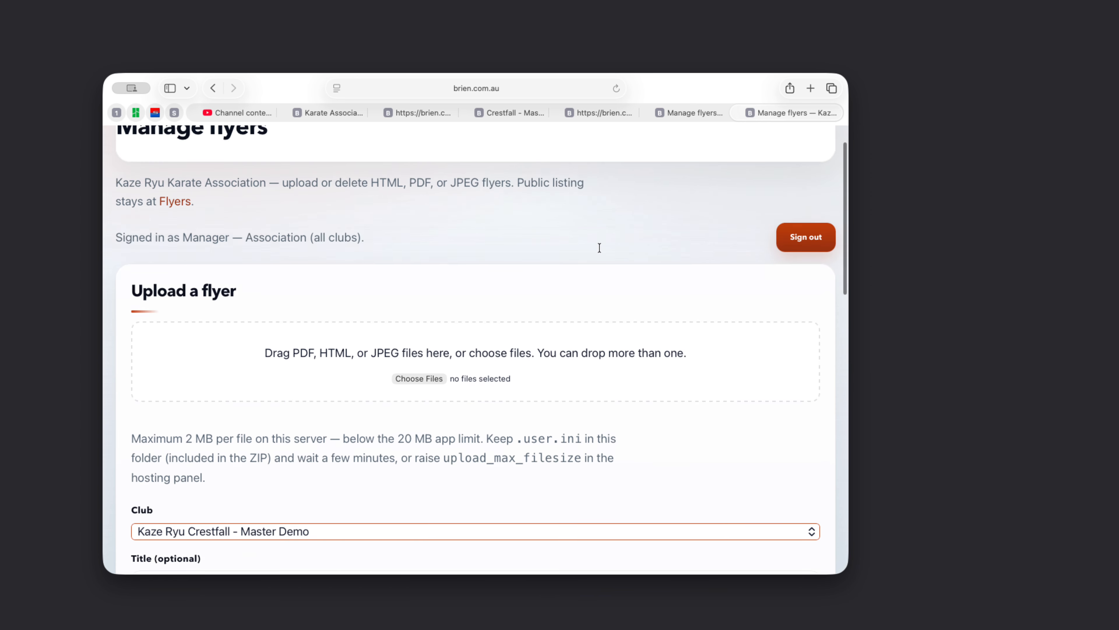
scroll(599, 247, up, 2)
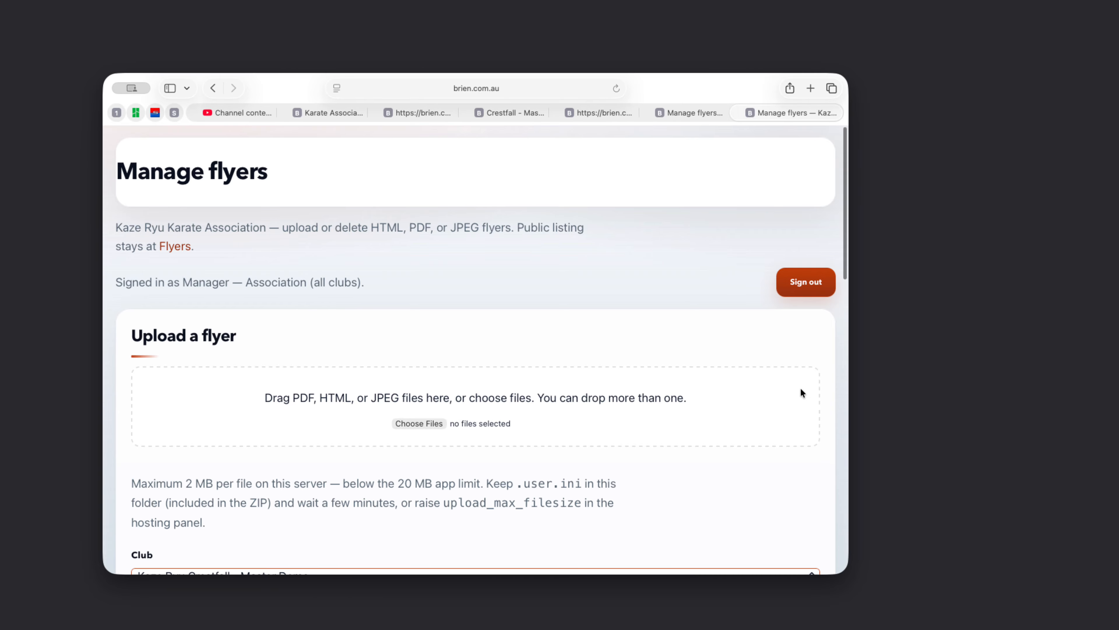
click(894, 406)
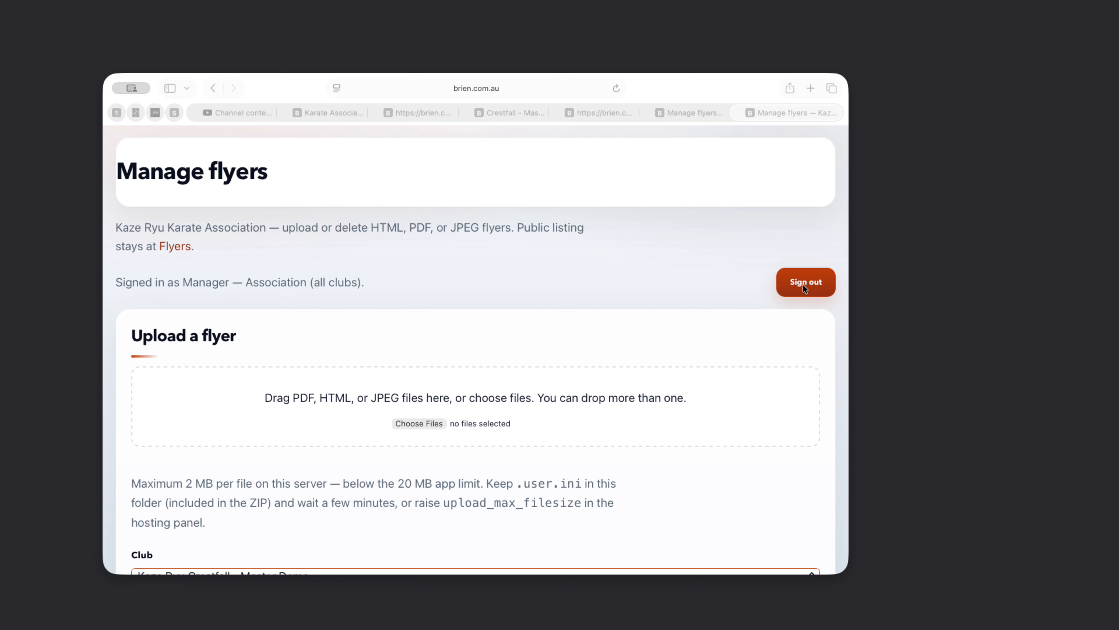
drag(803, 285, 352, 409)
click(425, 339)
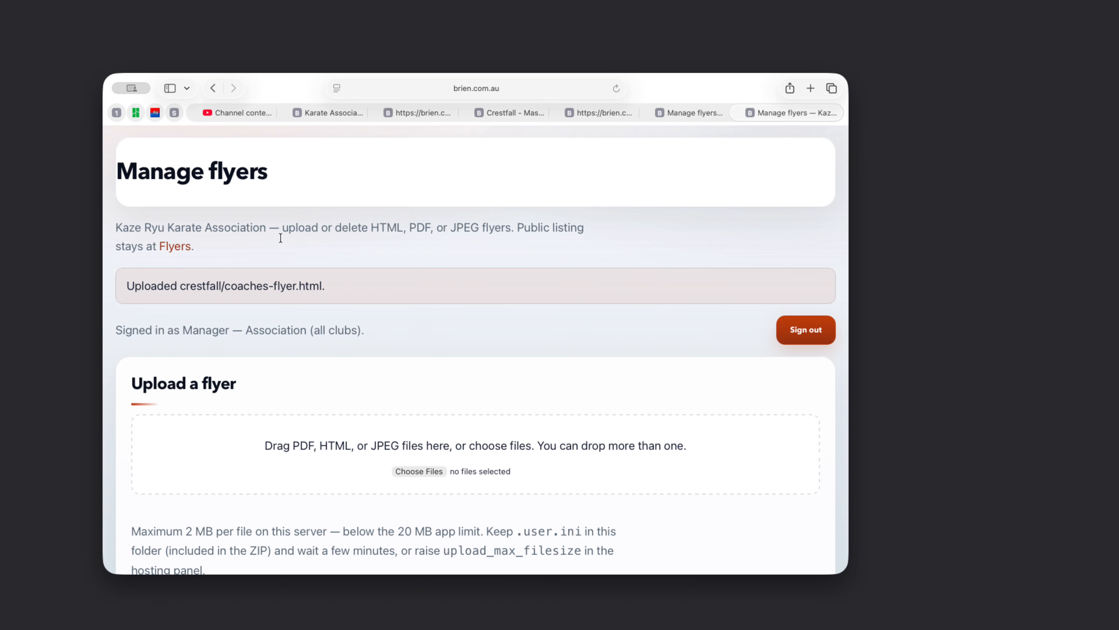
- Open the newly listed coaches flyer under Current flyers to verify it
scroll(557, 350, down, 5)
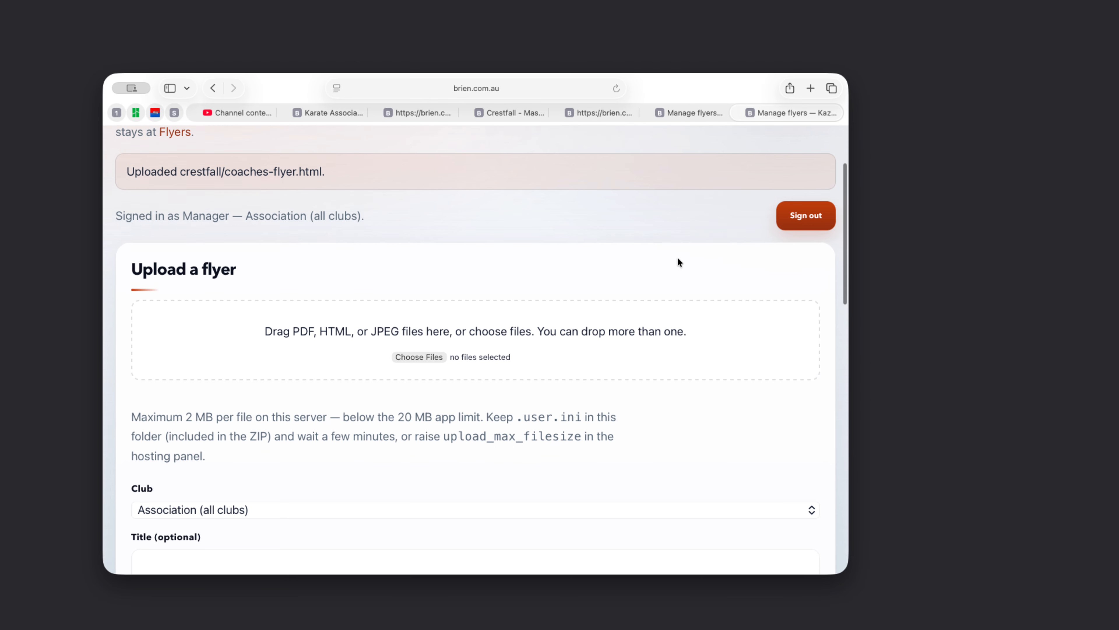
scroll(443, 396, down, 5)
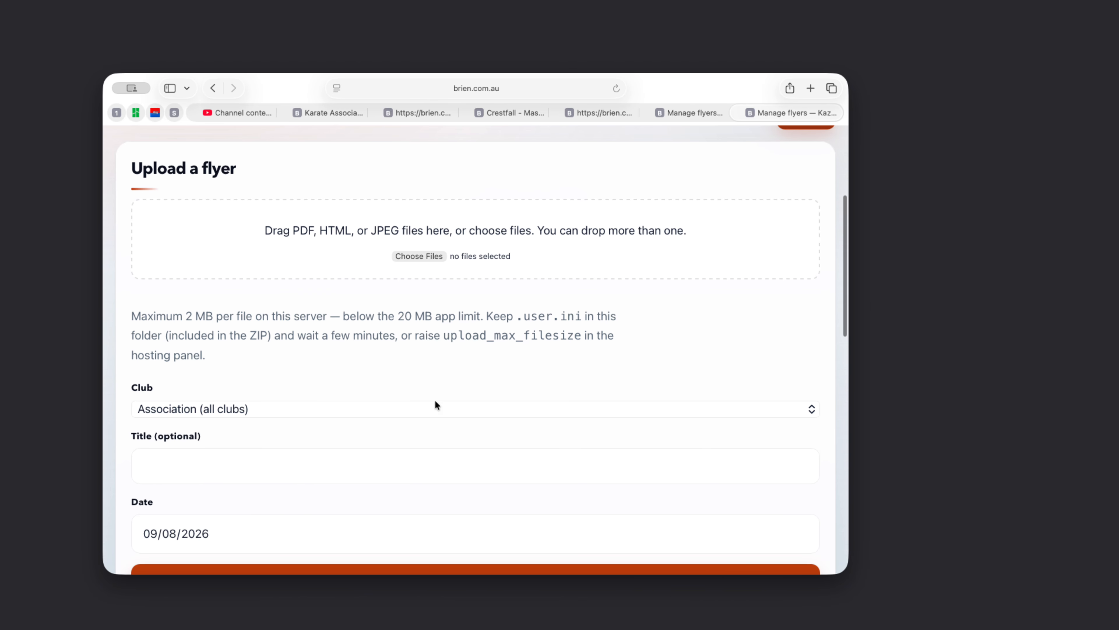
scroll(435, 400, down, 15)
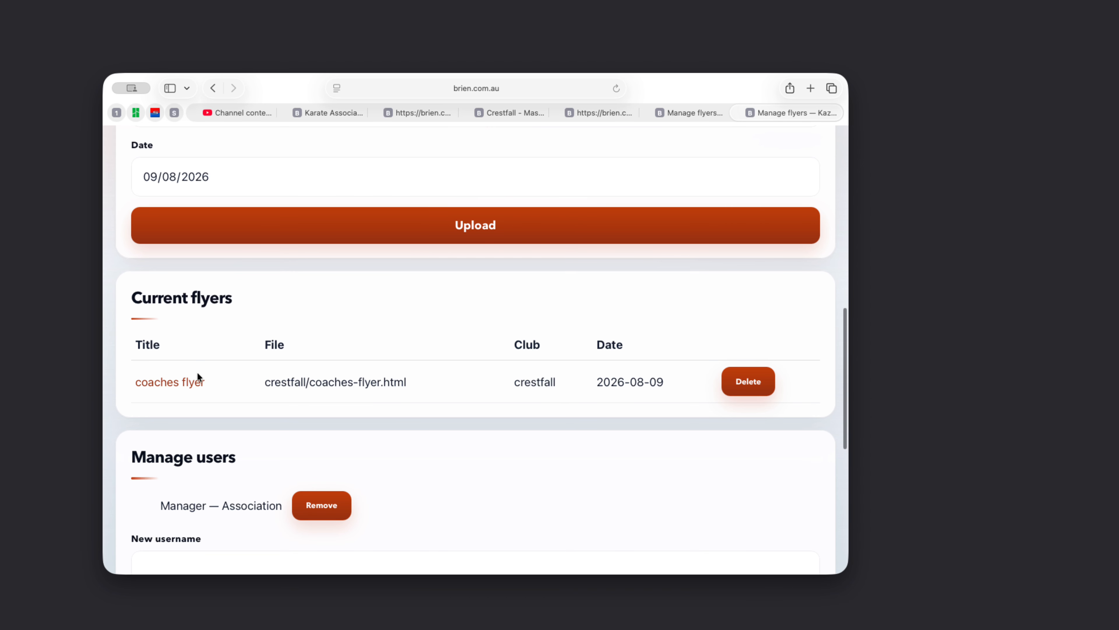
click(182, 382)
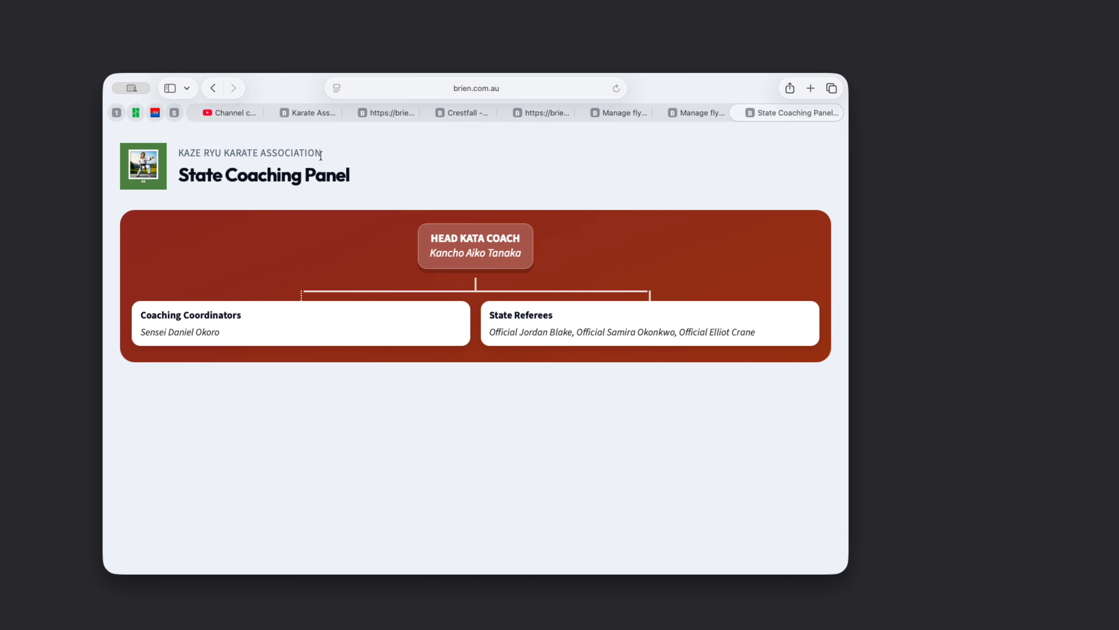
- Check the Crestfall and association Manage flyers pages, then go to the public Flyers listing
click(696, 107)
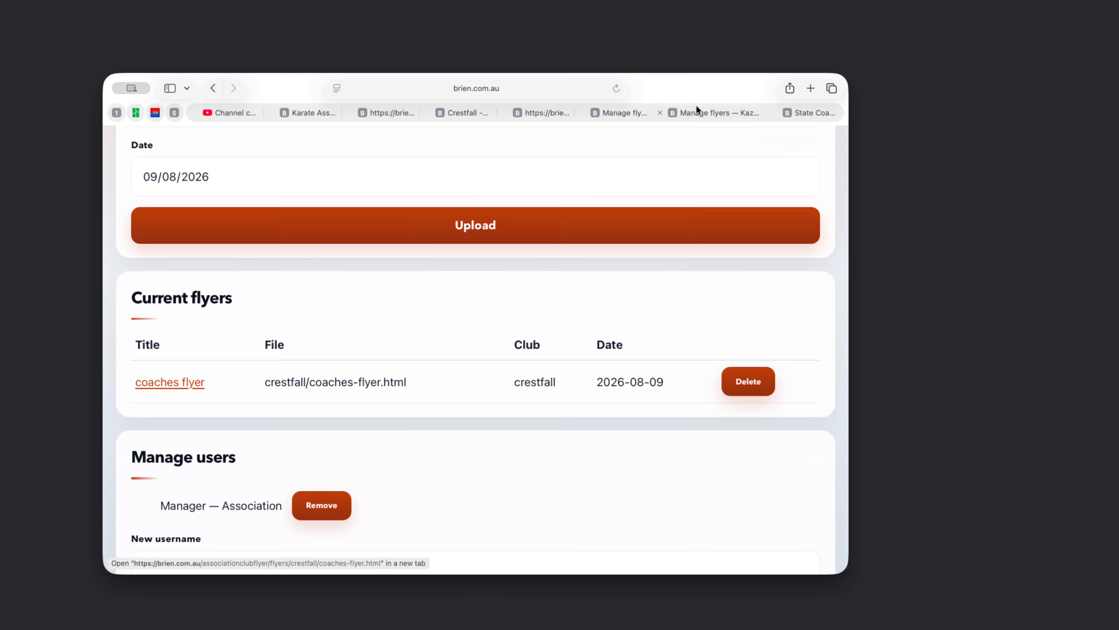
click(634, 113)
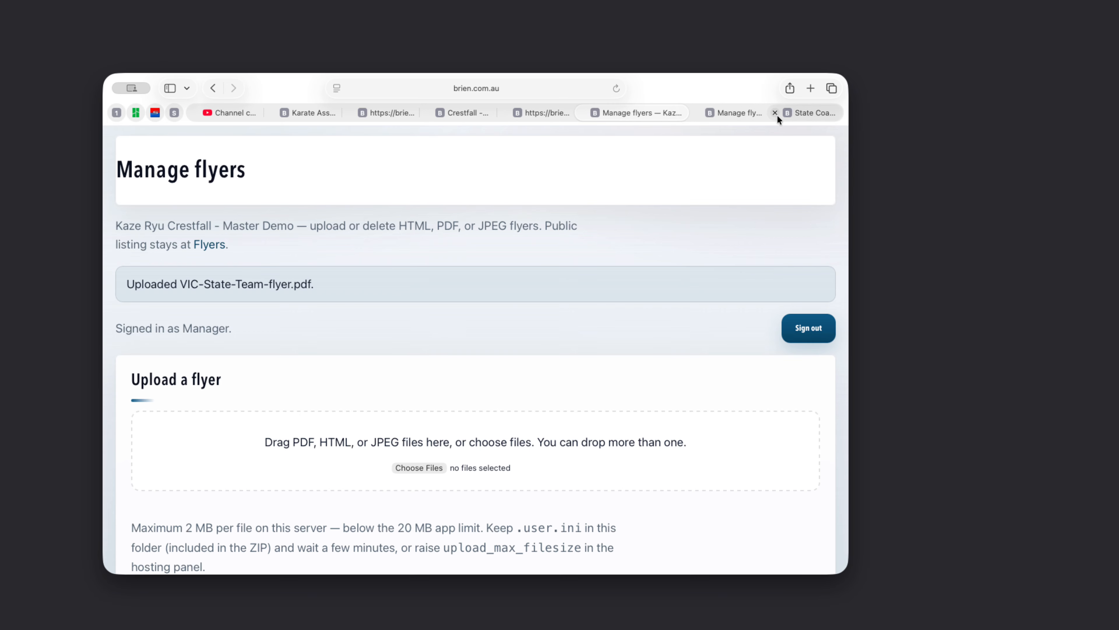
click(716, 113)
scroll(522, 195, up, 10)
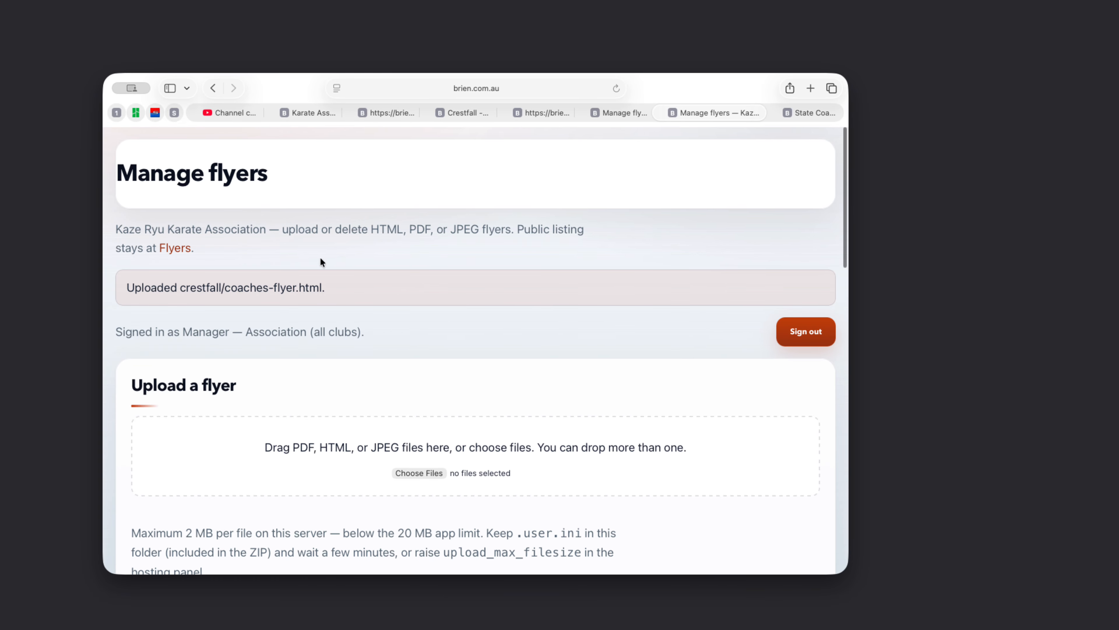
click(174, 246)
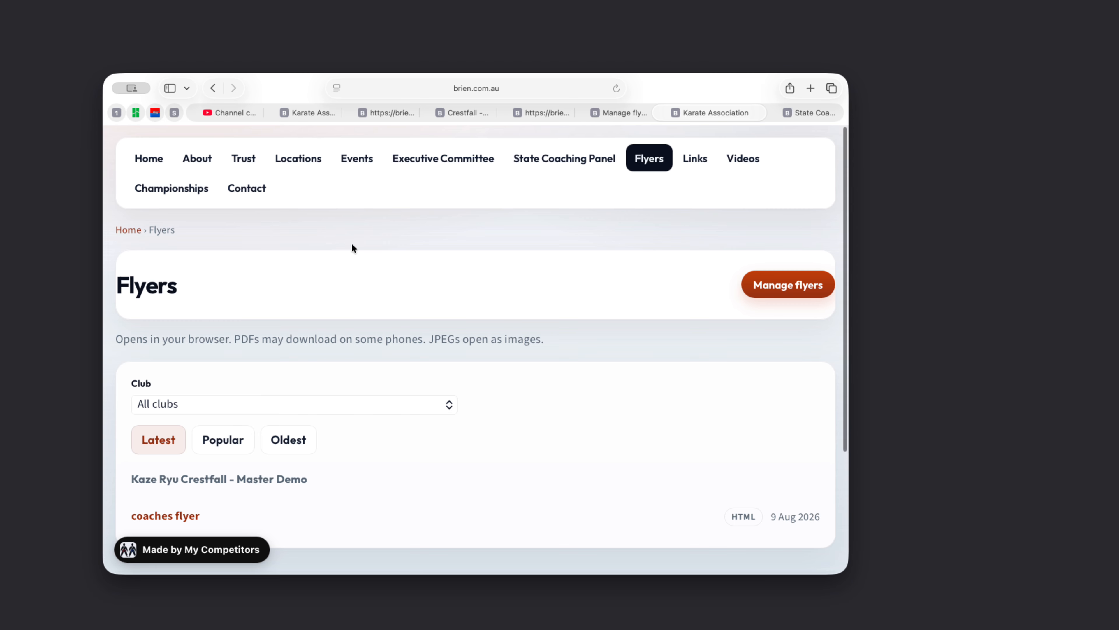
- Filter flyers by Crestfall - Master Demo, then Stormhaven, then Silvermead
click(293, 403)
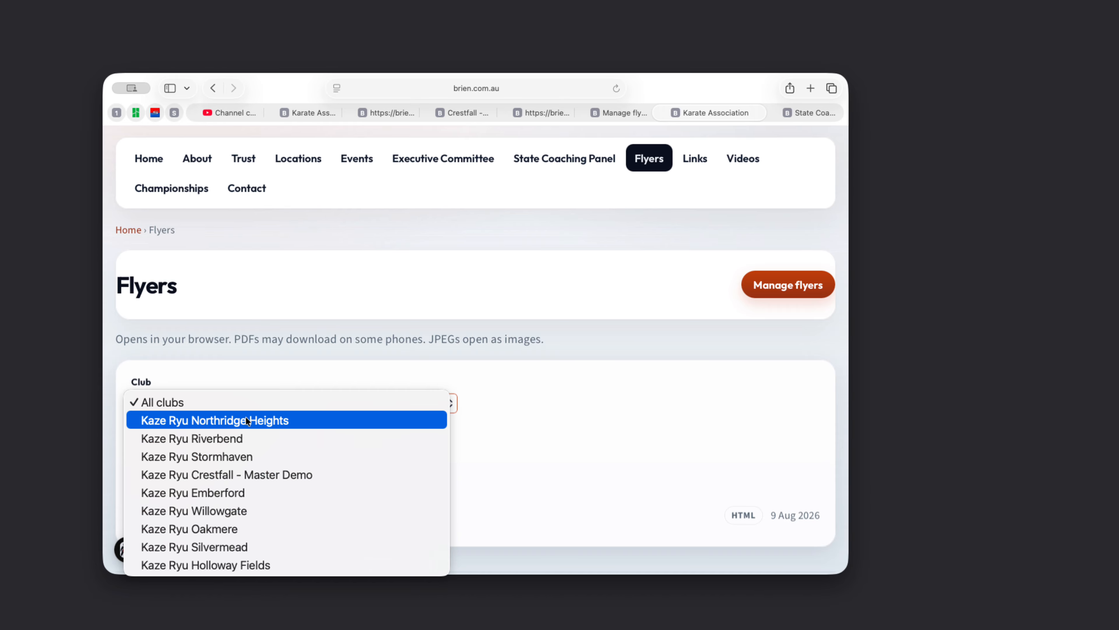
click(277, 476)
scroll(504, 422, down, 5)
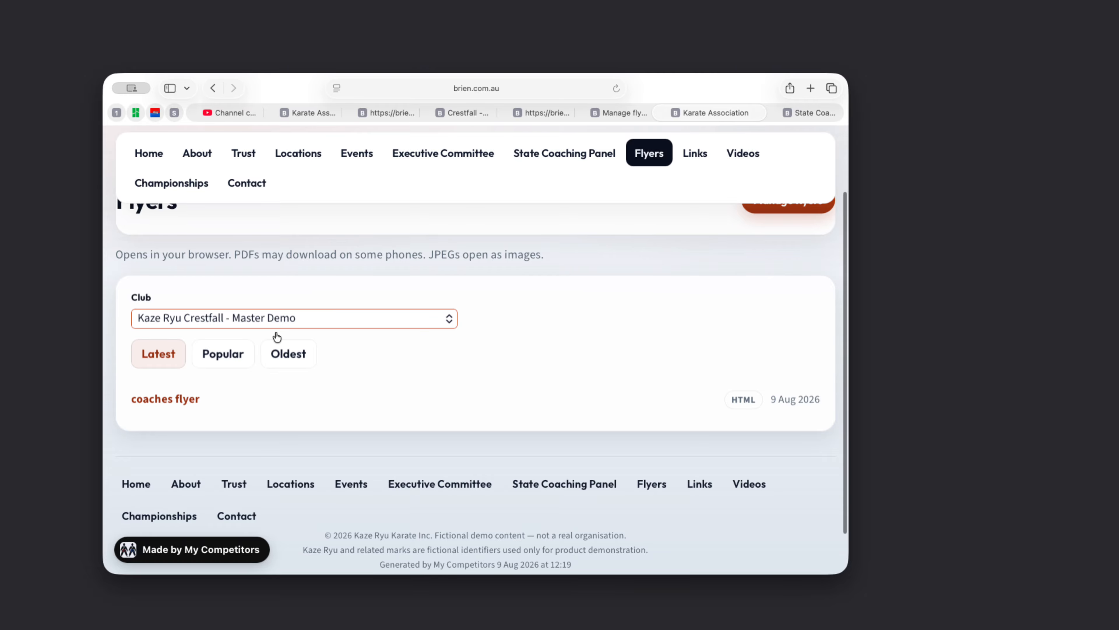
click(278, 323)
click(254, 303)
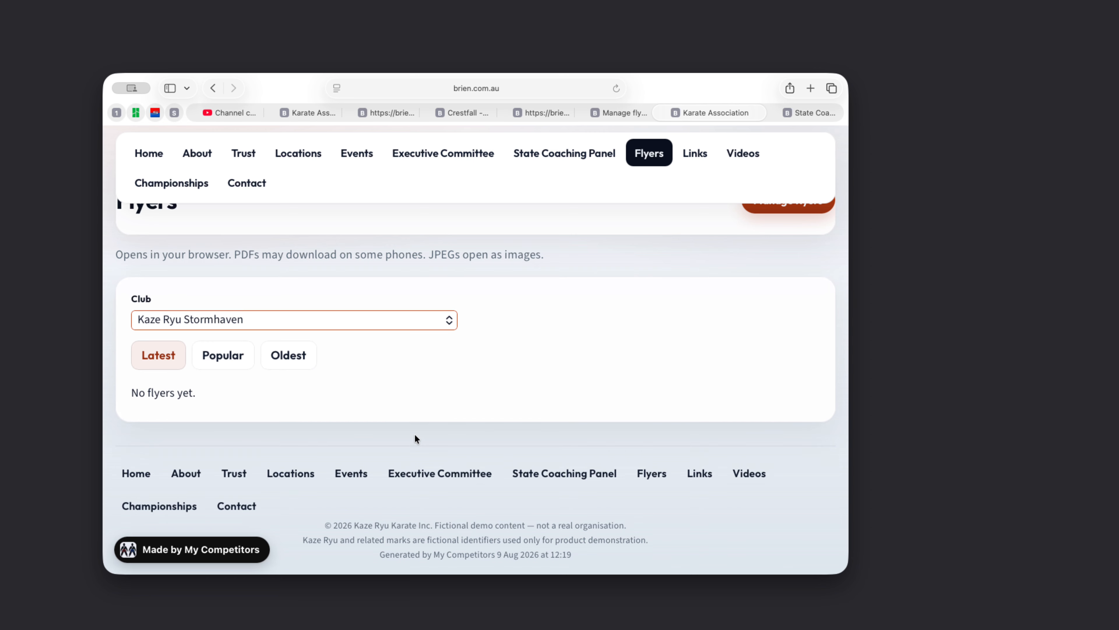
click(289, 318)
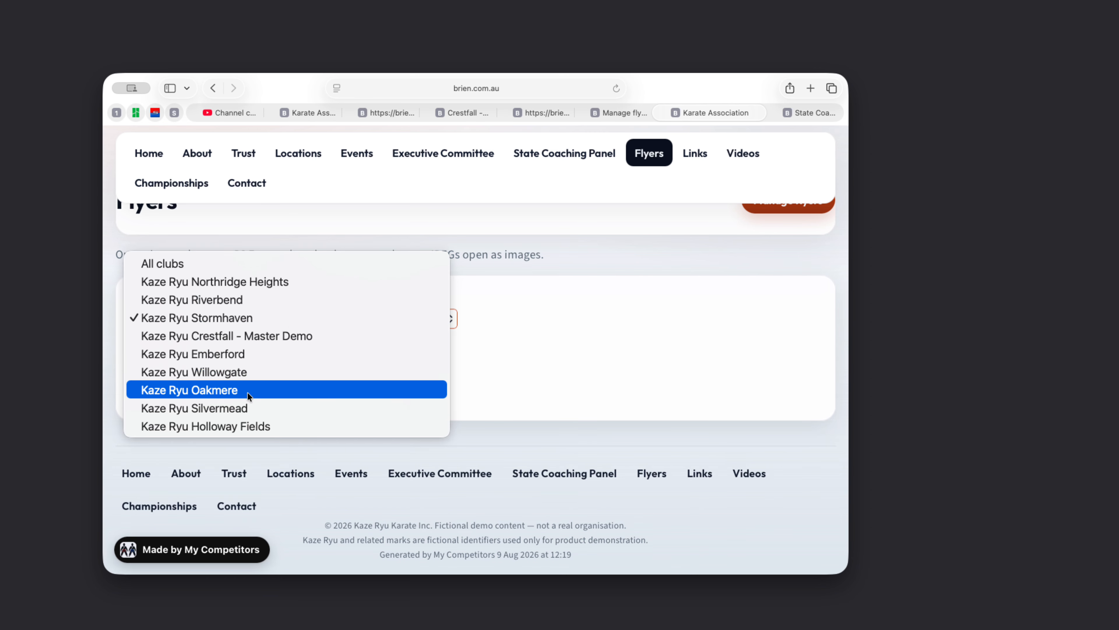
click(279, 408)
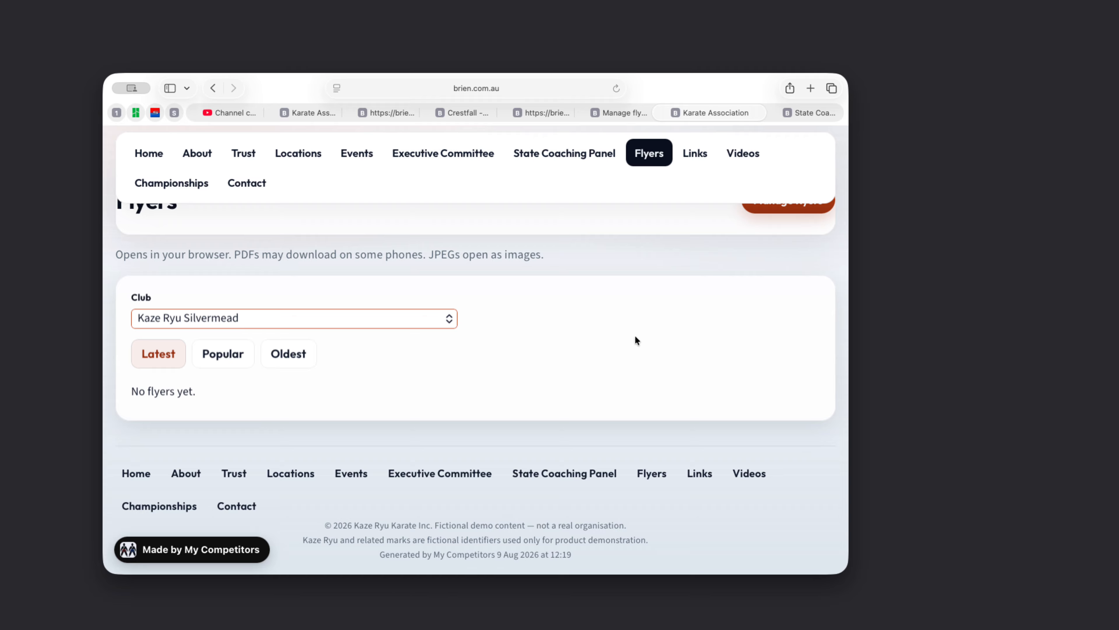